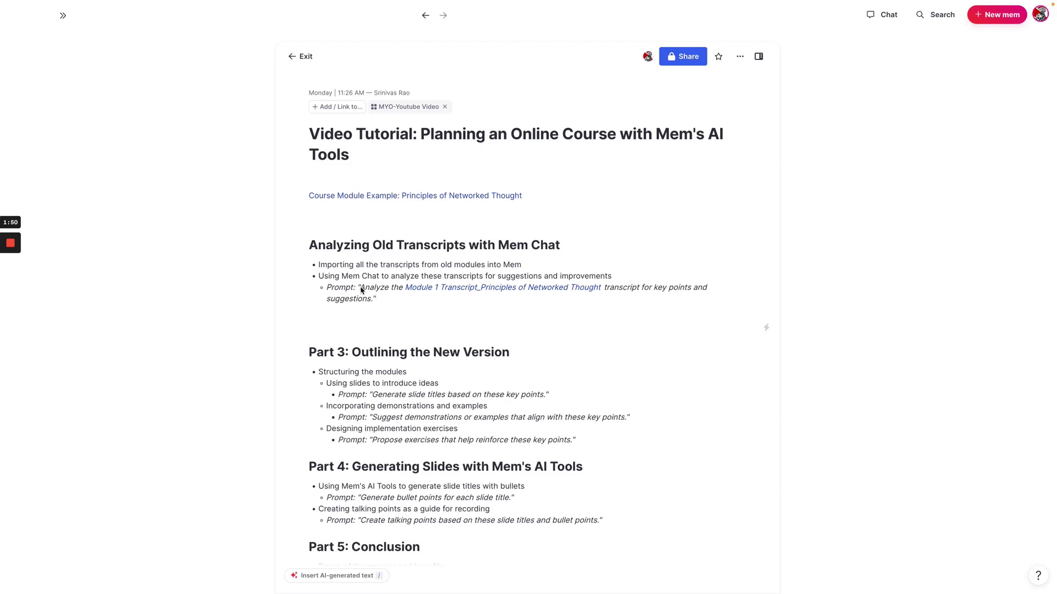
- Copy the prompt for analyzing the Module 1 Transcript_Principles of Networked Thought from the note into the Mem chat reply
left_click_drag(360, 288, 374, 300)
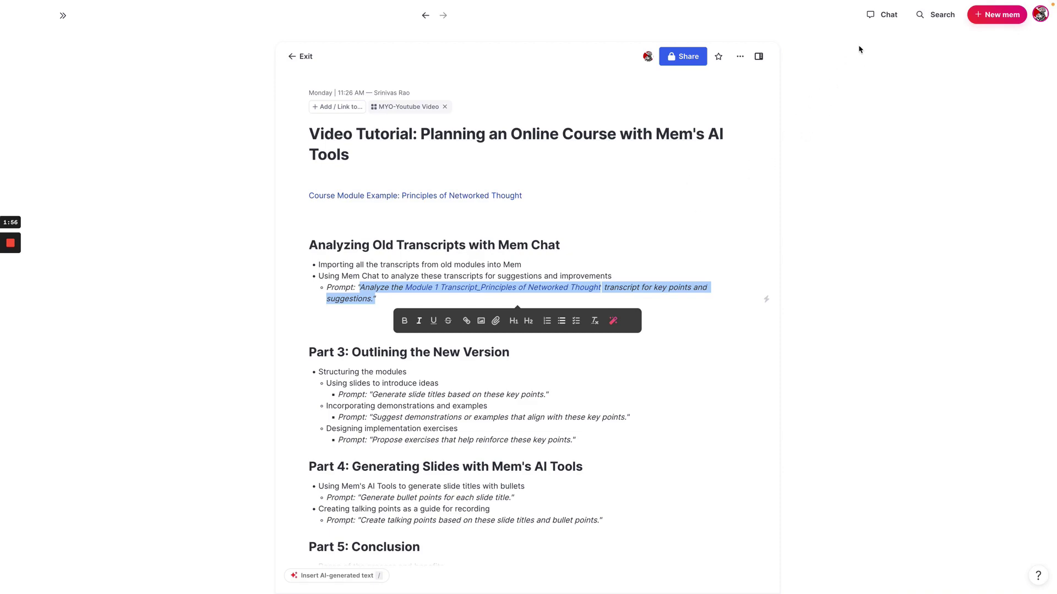
left_click(882, 14)
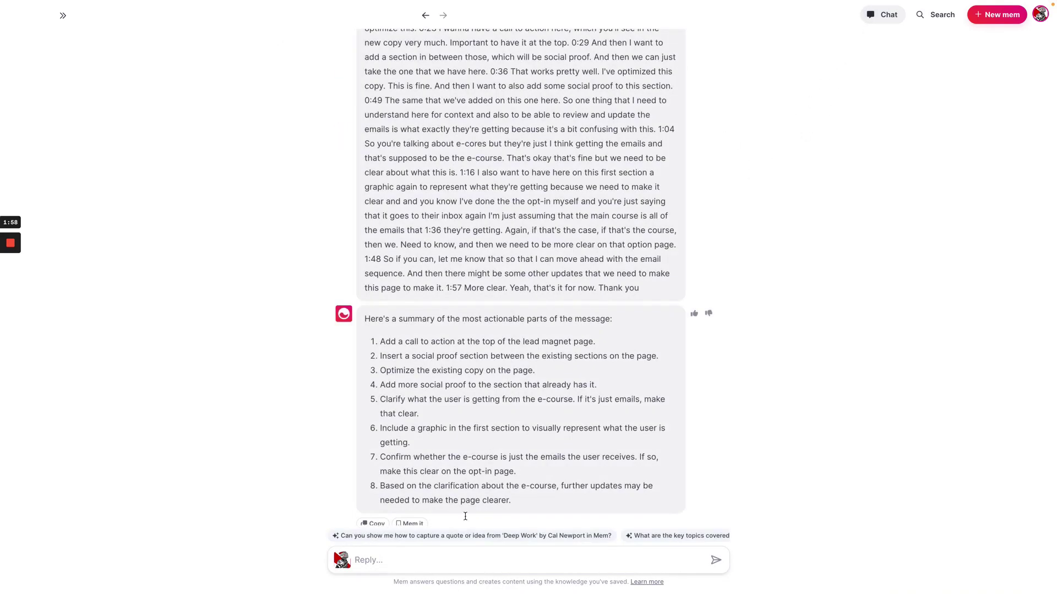
type("Analyze the Module 1 Transcript_Principles of Networked Thought transcript for key points and suggestions.\"")
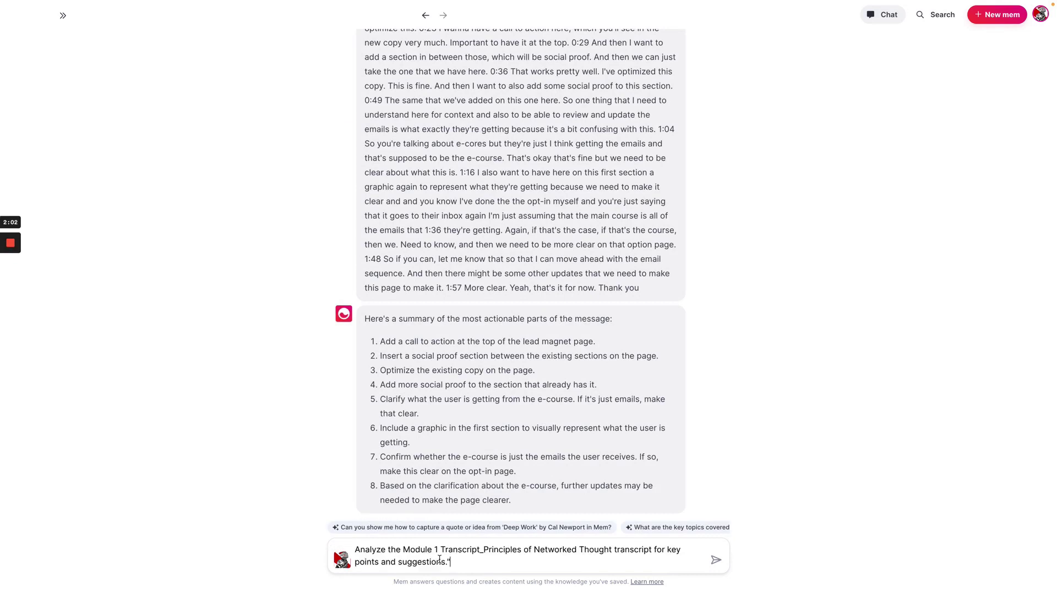
- Remove the prompt's stray closing quotation mark, extend it with "for a new version of this module" and send it
key("BackSpace")
type("Th")
key("BackSpace")
key("BackSpace")
key("BackSpace")
key("BackSpace")
type("for a new version of this module")
key("Return")
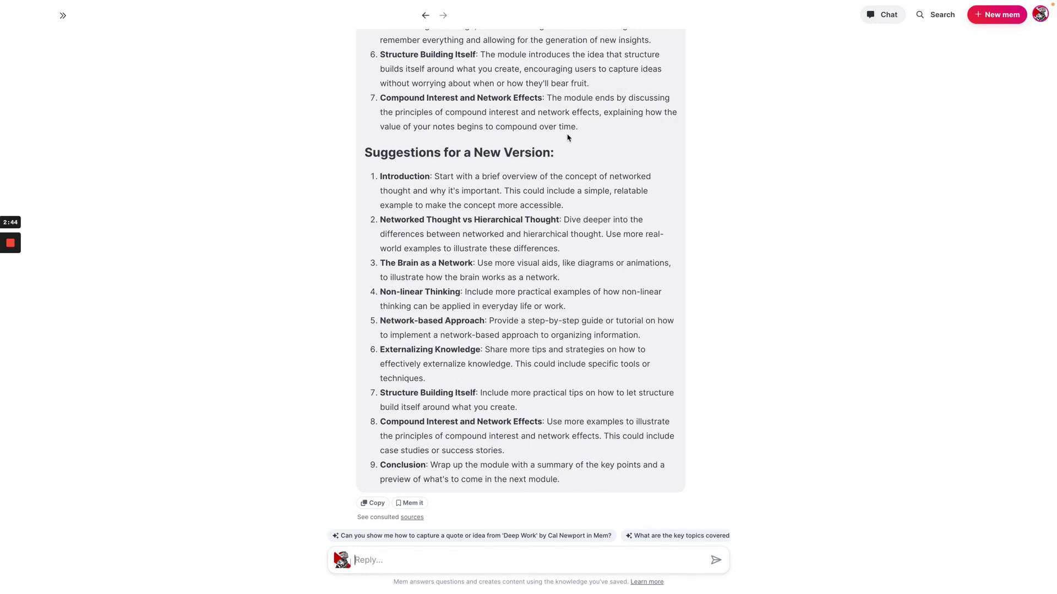
- Copy the Part 3 prompt "Generate slide titles based on these key points" from the tutorial note into the chat reply, without its final period
left_click(426, 21)
scroll(382, 330, "down", 1)
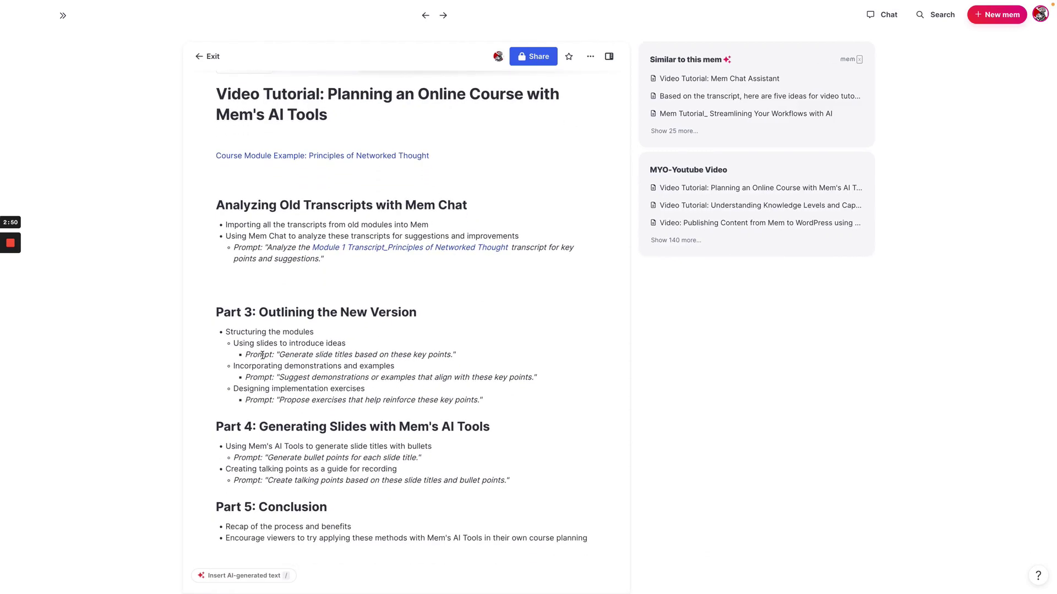
left_click_drag(279, 354, 453, 350)
key("ctrl+c")
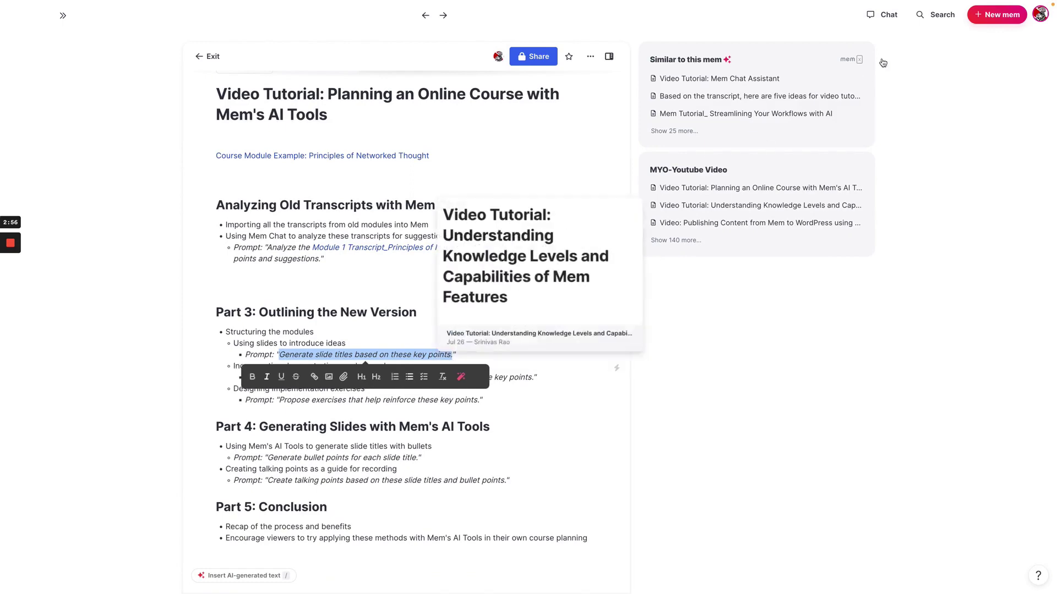
left_click(883, 16)
left_click(424, 560)
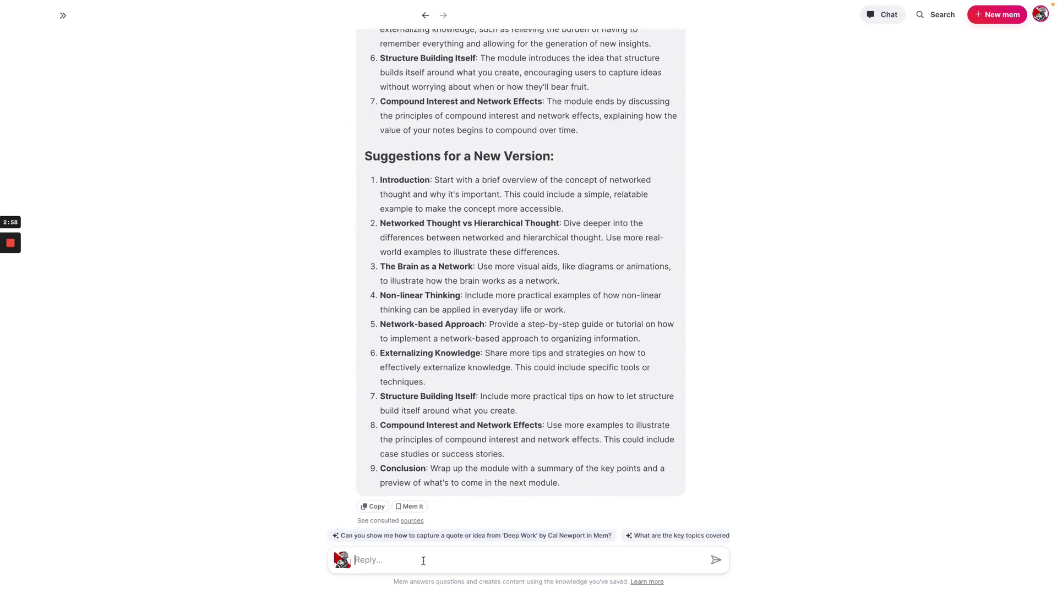
key("ctrl+v")
key("BackSpace")
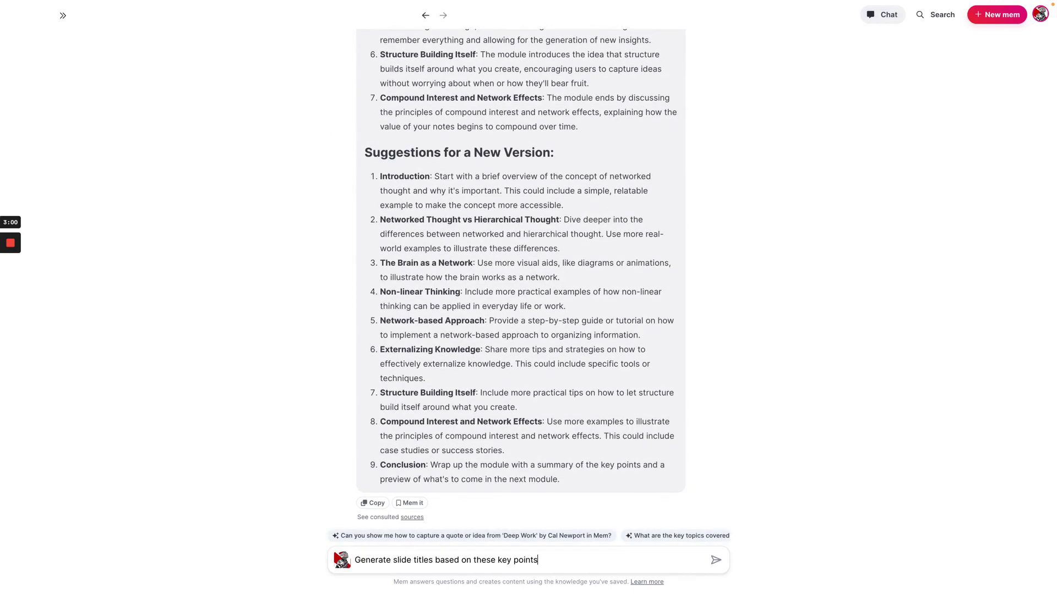
- Extend the slide titles prompt with "from the suggestions from the new version" and send it
type("from")
key("BackSpace")
key("BackSpace")
key("BackSpace")
key("BackSpace")
key("BackSpace")
type("from the suggestions from the new version")
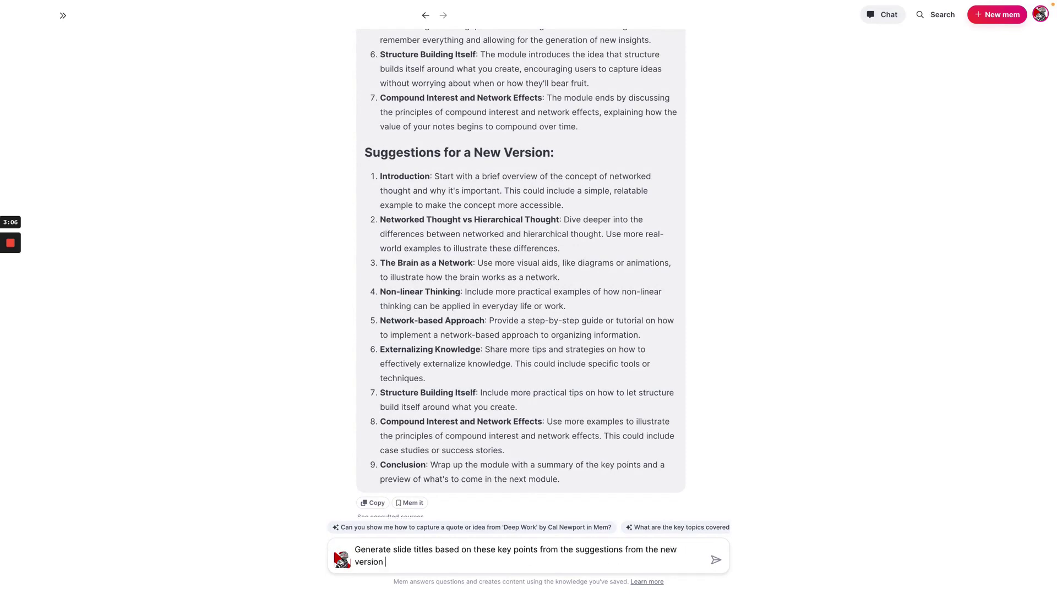
key("Return")
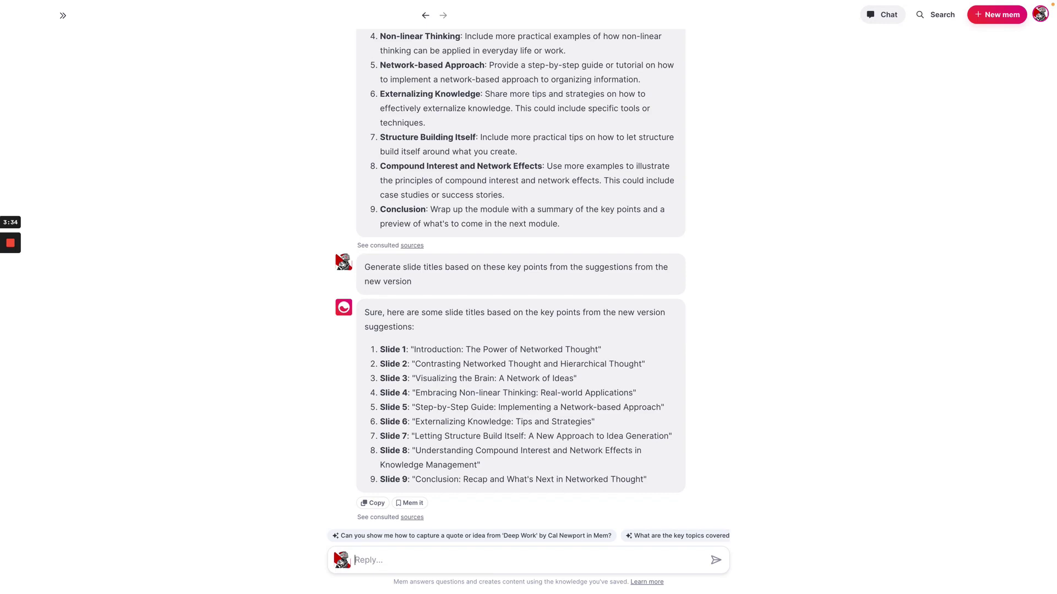
- Ask the chat to "generate a list of three bullets that are concise under each title for the ideas to cover"
type("genere")
key("BackSpace")
key("BackSpace")
type("rate a list of three bullest")
key("BackSpace")
key("BackSpace")
type("ts that are")
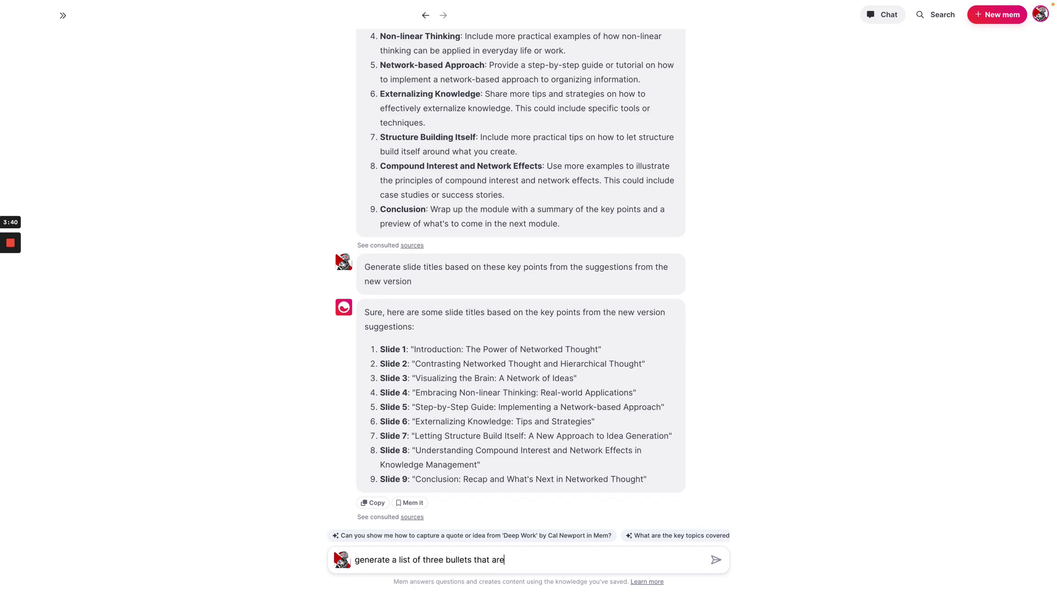
type(" concise under each title for the iodea")
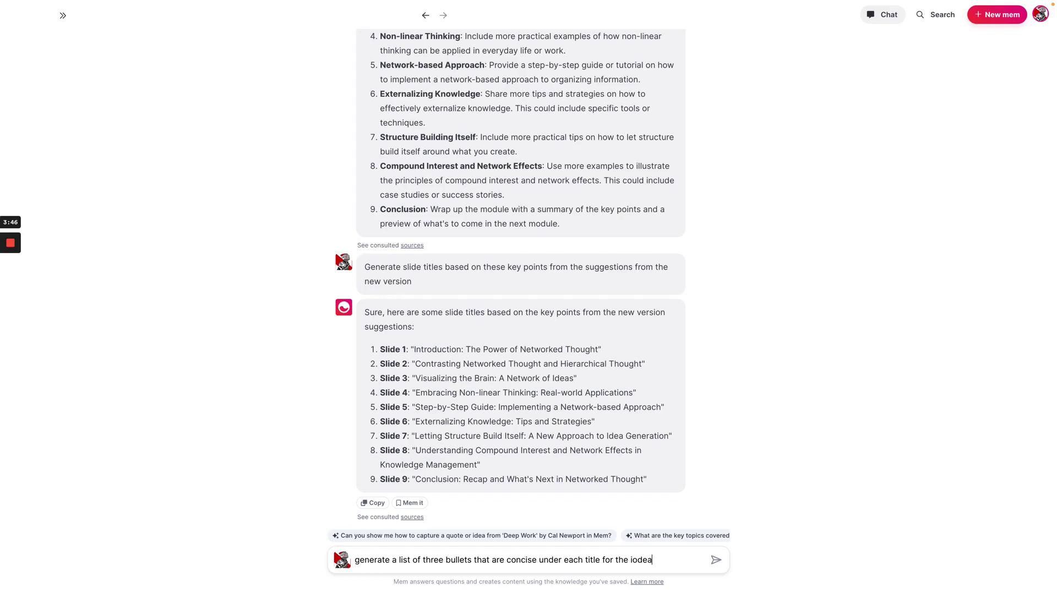
key("BackSpace")
key("BackSpace")
key("BackSpace")
key("BackSpace")
type("deas toc")
key("BackSpace")
key("BackSpace")
type("cover")
key("Return")
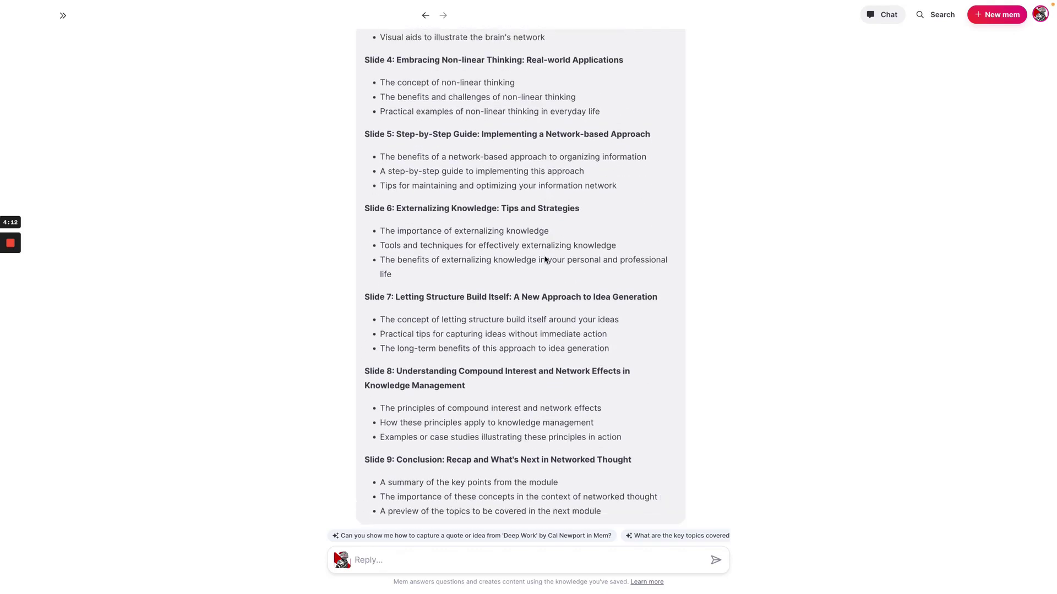
- Copy the titles and bullets of Slides 1 to 9 from the chat reply and paste them at the end of the tutorial note
left_click_drag(604, 490, 359, 82)
key("ctrl+c")
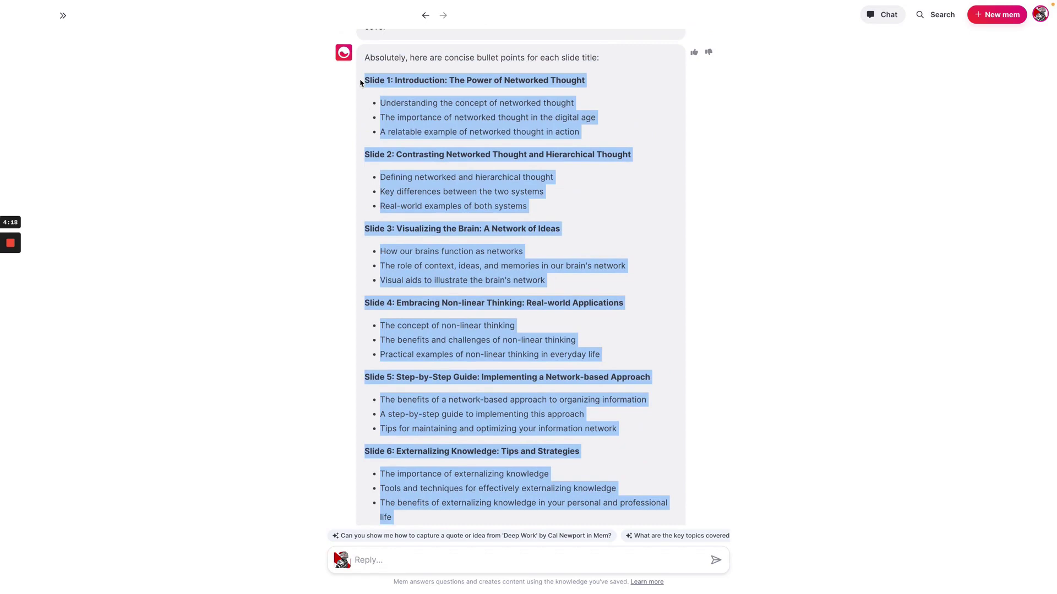
left_click(425, 15)
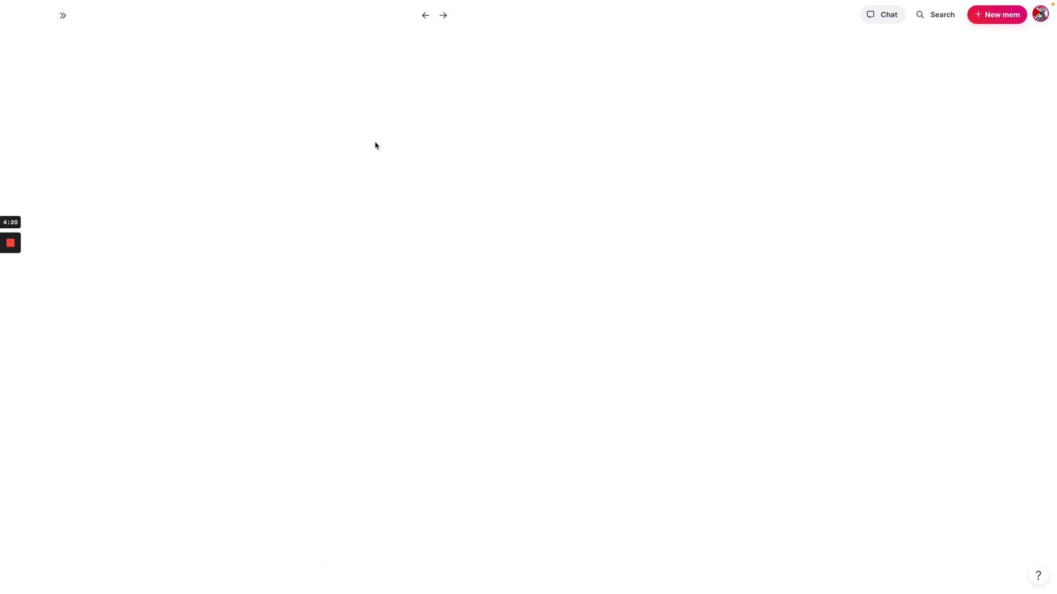
scroll(379, 218, "down", 2)
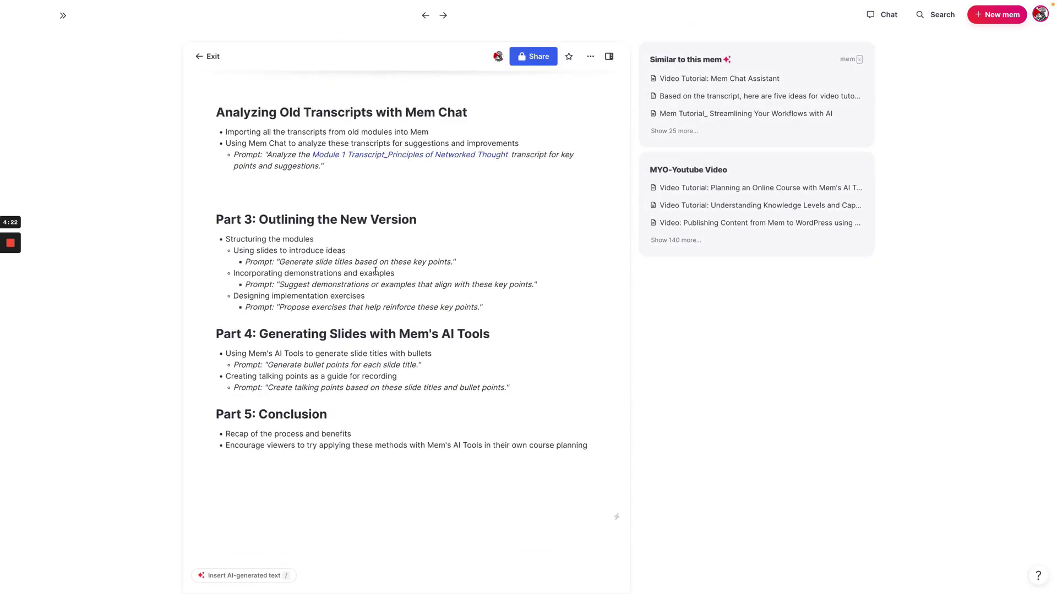
left_click(306, 471)
key("ctrl+v")
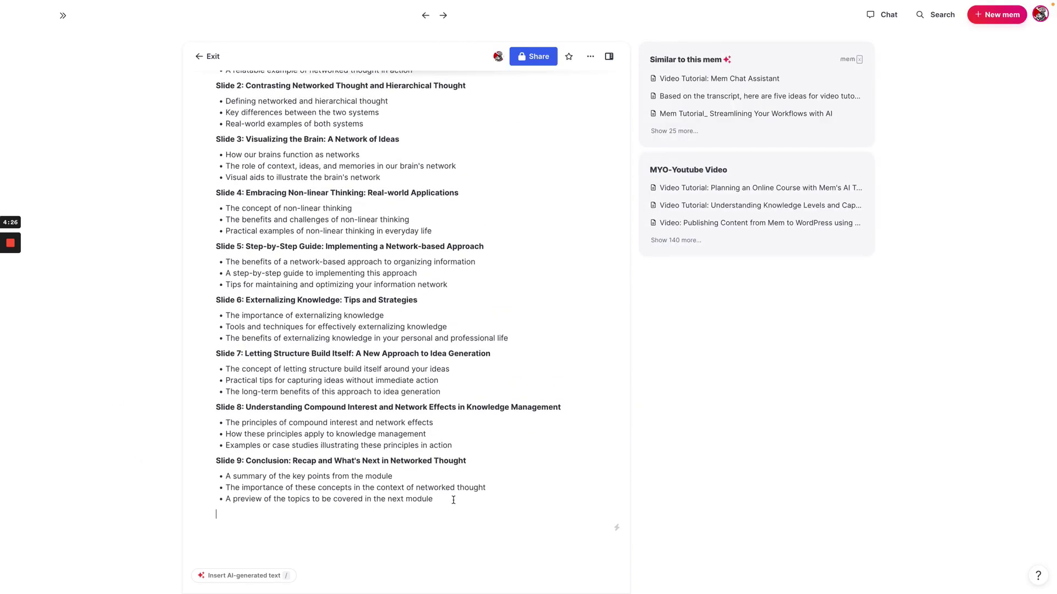
- Move the pasted slide outline from the tutorial note into the linked note "Course Module Example: Principles of Networked Thought"
left_click_drag(453, 499, 209, 226)
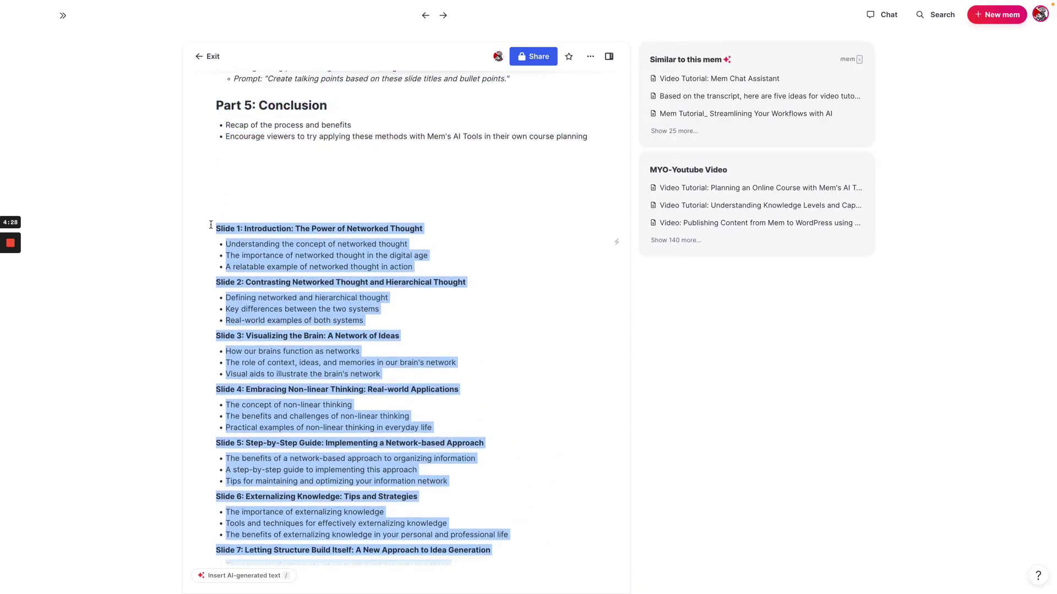
key("BackSpace")
scroll(516, 298, "up", 4)
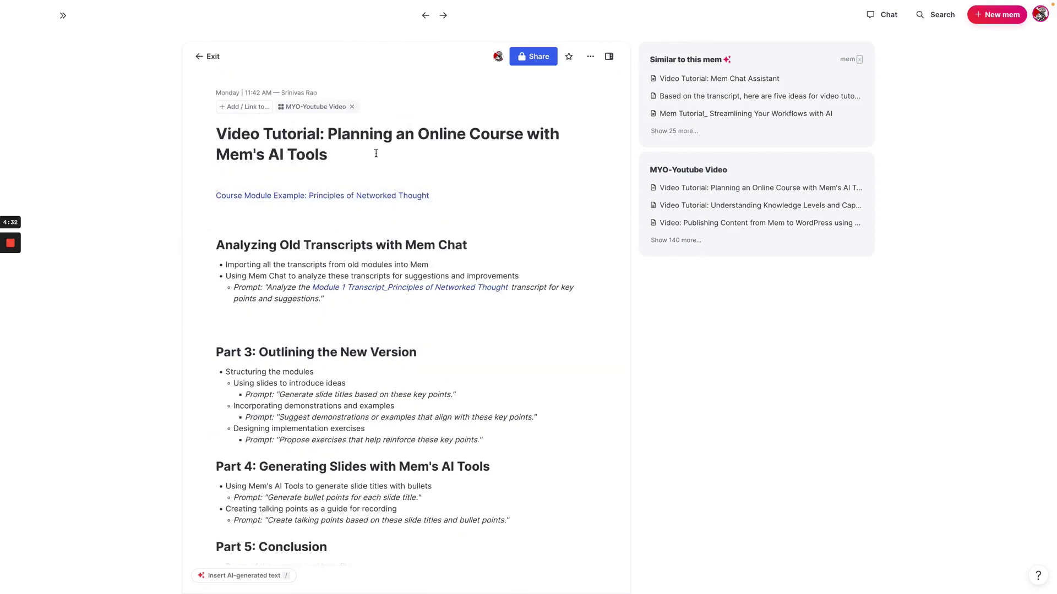
left_click(392, 197)
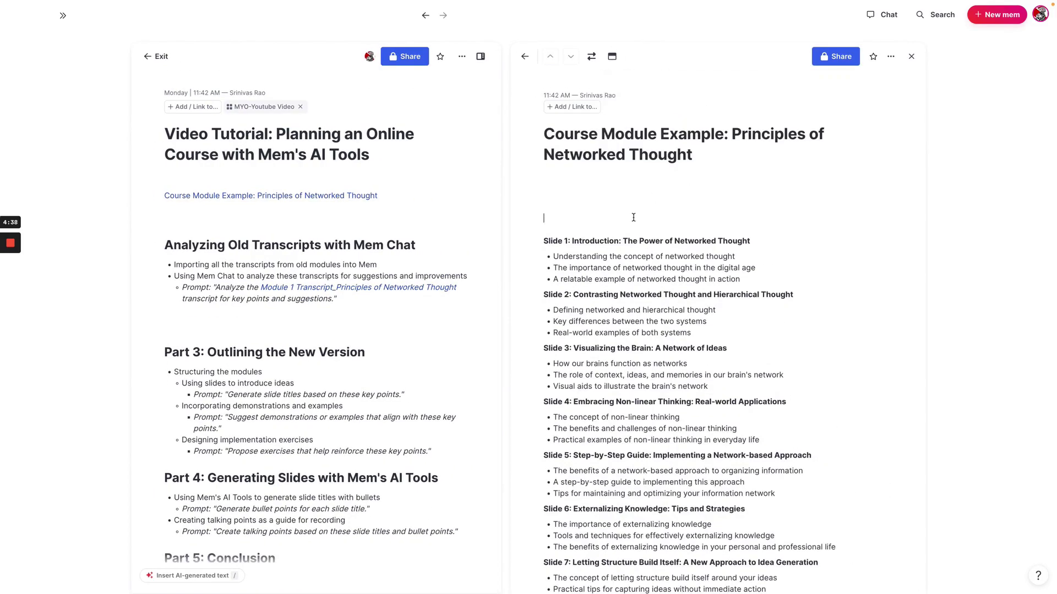
- Add the heading "Slides" above the slide outline in the course module note and a divider line below it
left_click(634, 218)
type("## Skid")
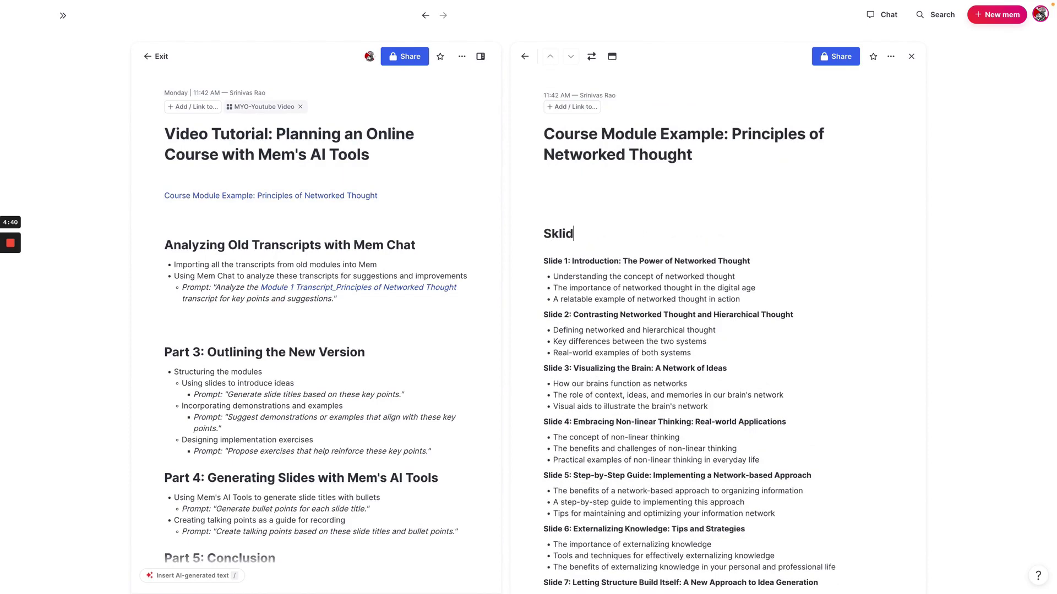
key("BackSpace")
key("BackSpace")
key("BackSpace")
type("lides")
scroll(634, 217, "down", 5)
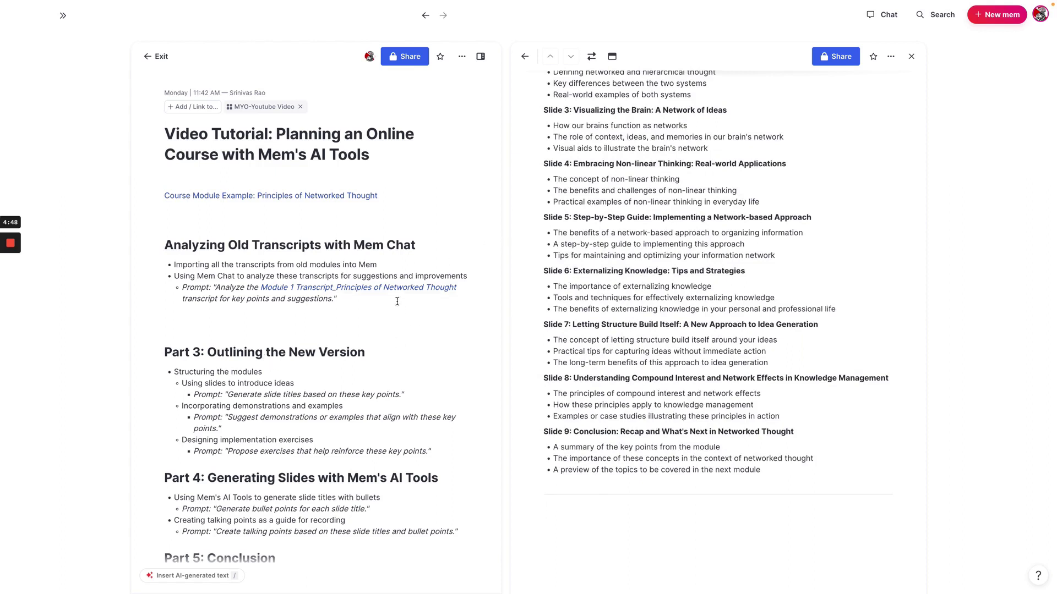
- Copy the Part 4 prompt "Create talking points based on these slide titles and bullet points." into the chat and send it
scroll(488, 264, "down", 1)
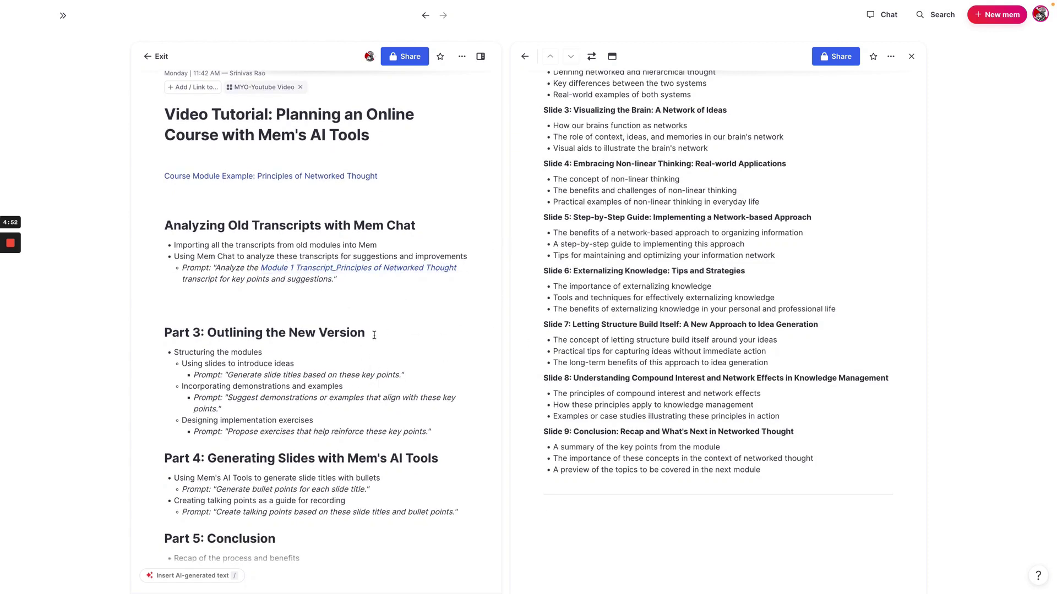
scroll(444, 487, "down", 1)
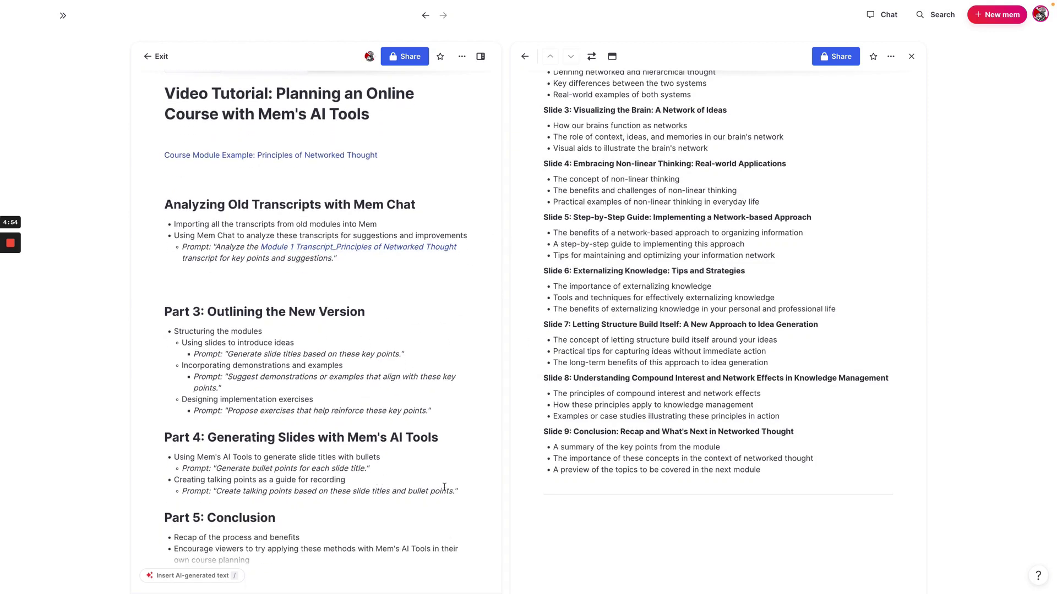
left_click_drag(459, 491, 218, 492)
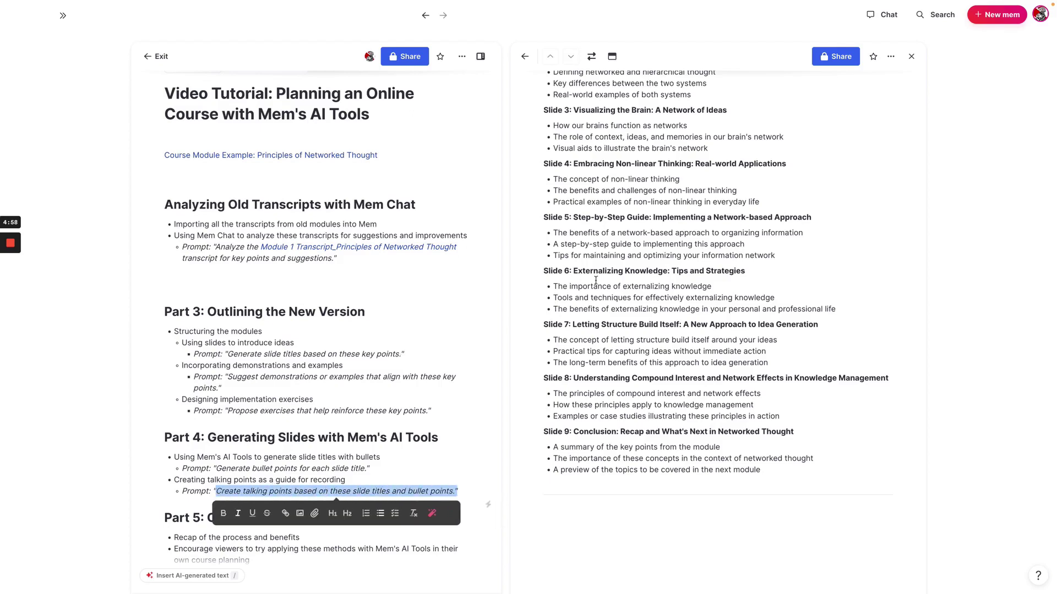
left_click(882, 15)
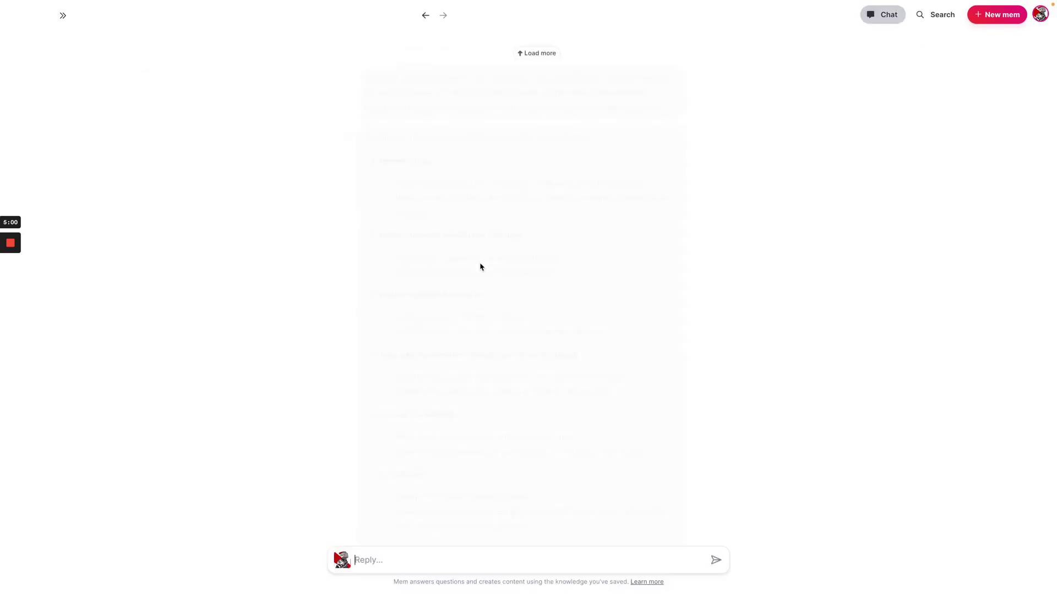
left_click(412, 564)
type("Create talking points based on these slide titles and bullet points.\"")
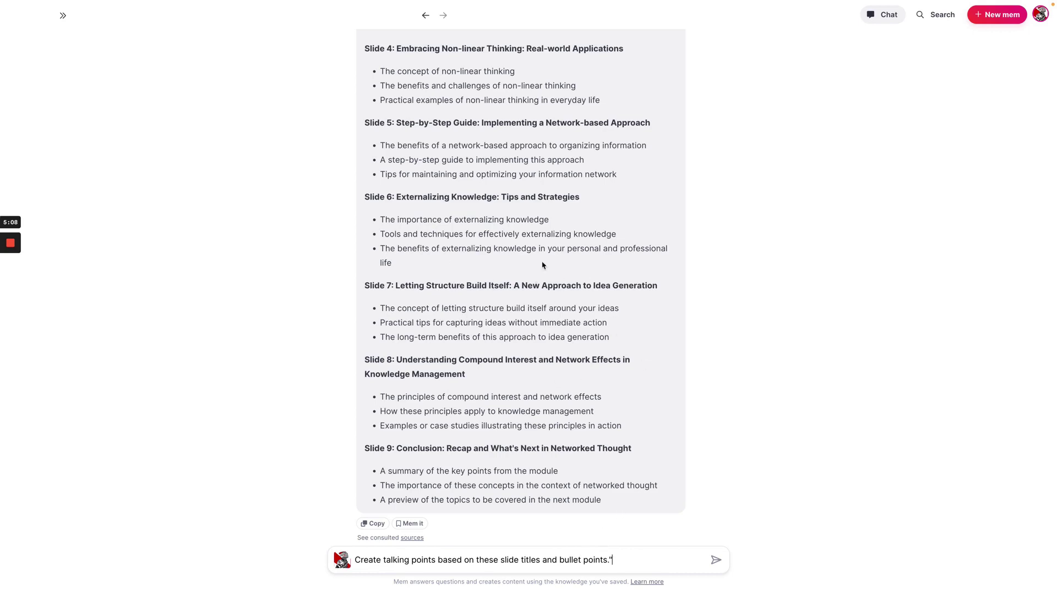
key("Return")
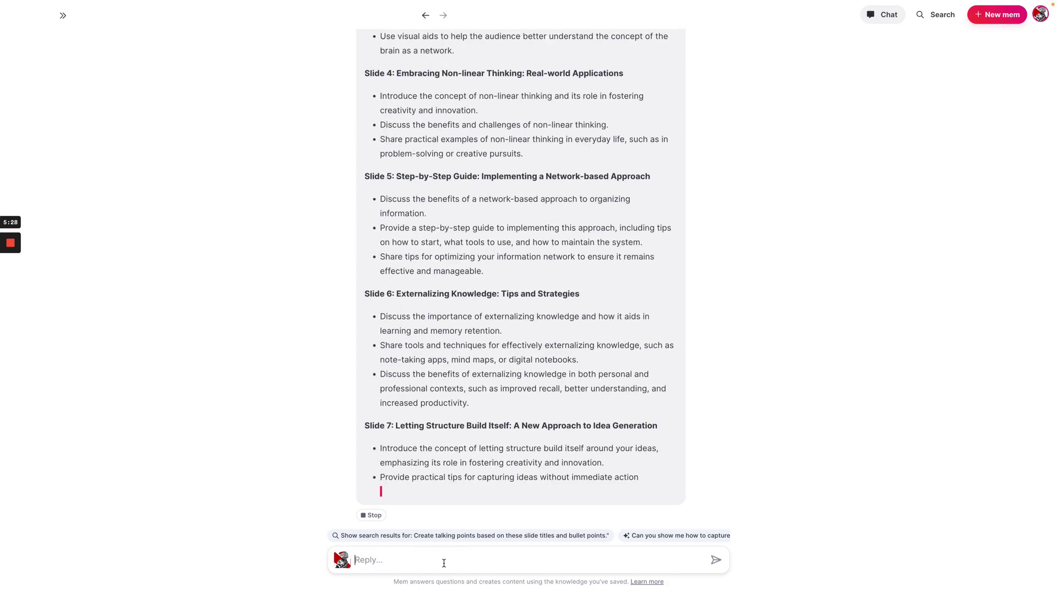
- Send the follow-up prompt "instead of bullets turn these talking points into an actual script" in the chat
type("instead of ")
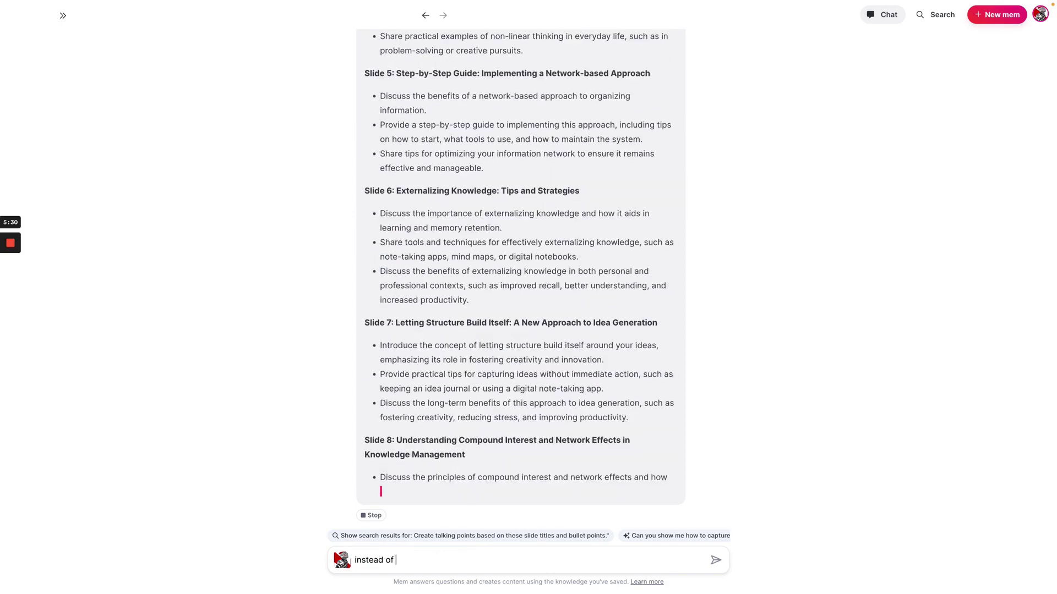
type("bullets turn th")
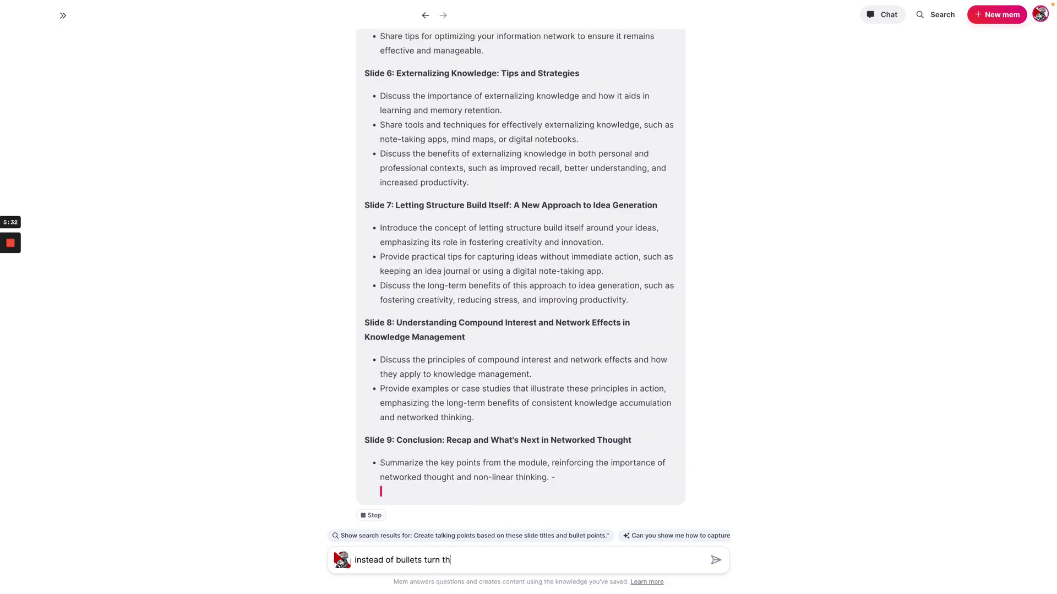
type("ese talking points into ")
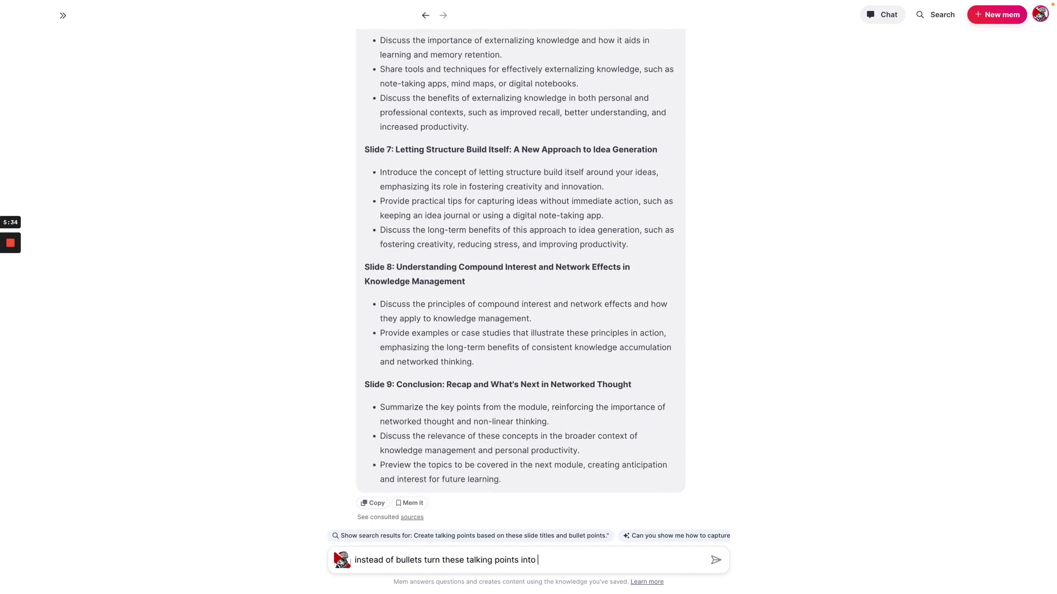
type("an actual script")
key("Return")
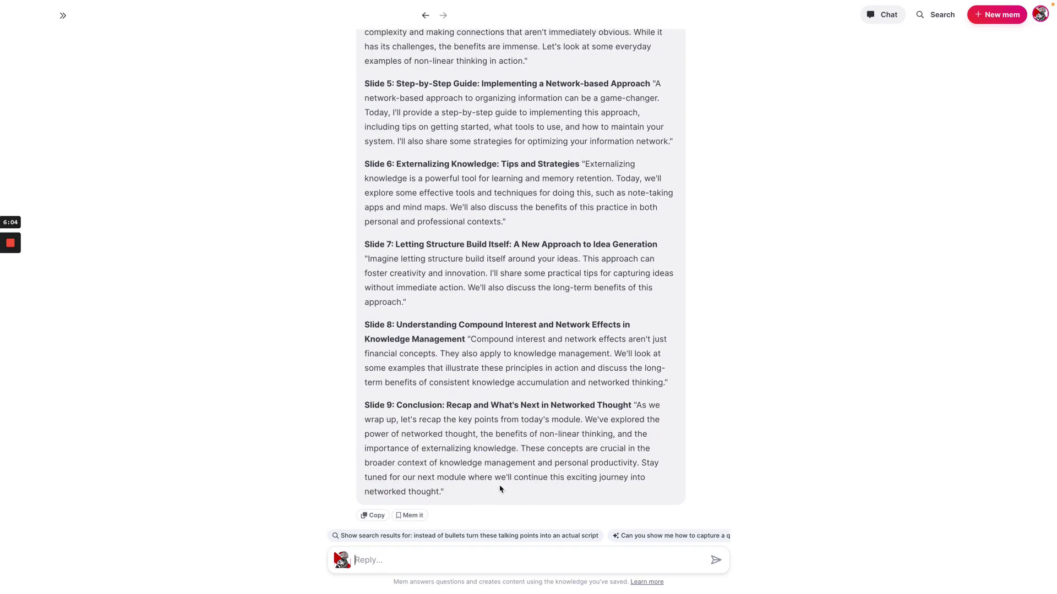
- Copy the nine-slide script from the chat reply and add a "Talking Points" heading below the divider in the course module note
left_click_drag(447, 418, 359, 338)
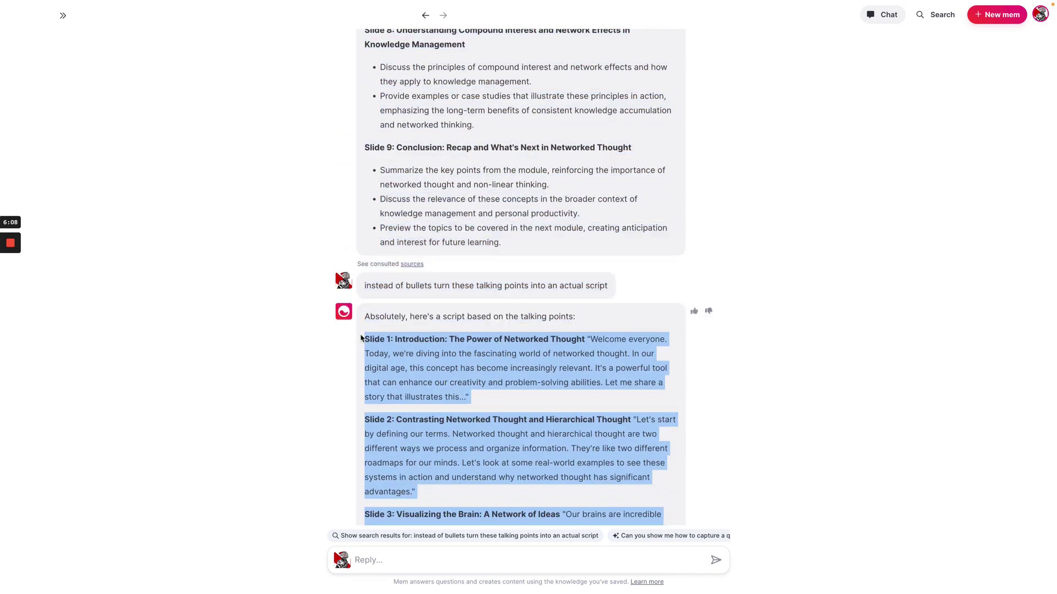
left_click(425, 15)
scroll(757, 323, "down", 8)
scroll(757, 323, "down", 3)
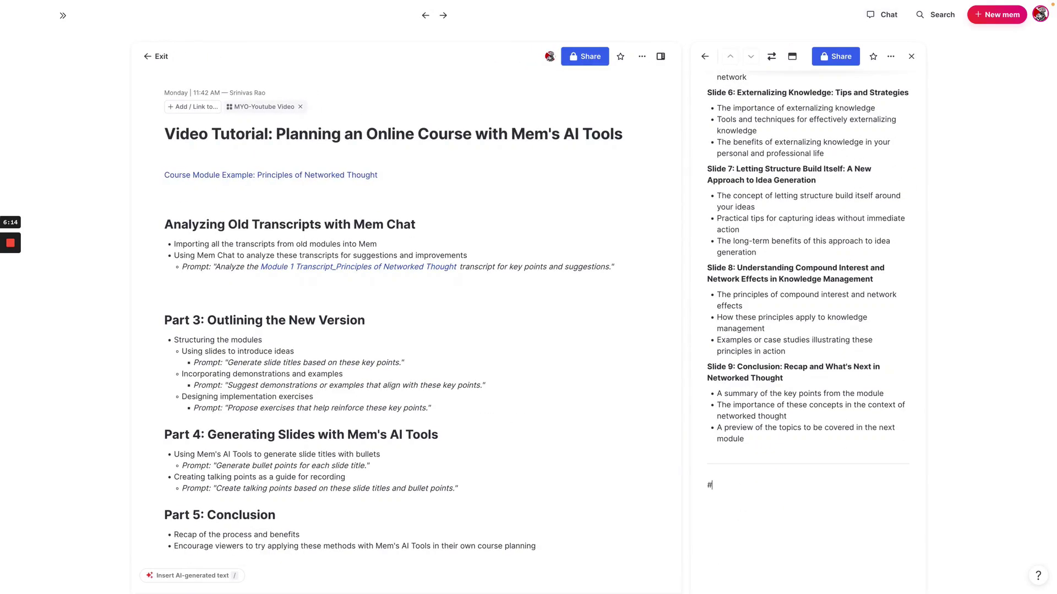
type("TALK")
key("BackSpace")
key("BackSpace")
key("BackSpace")
type("alking Points")
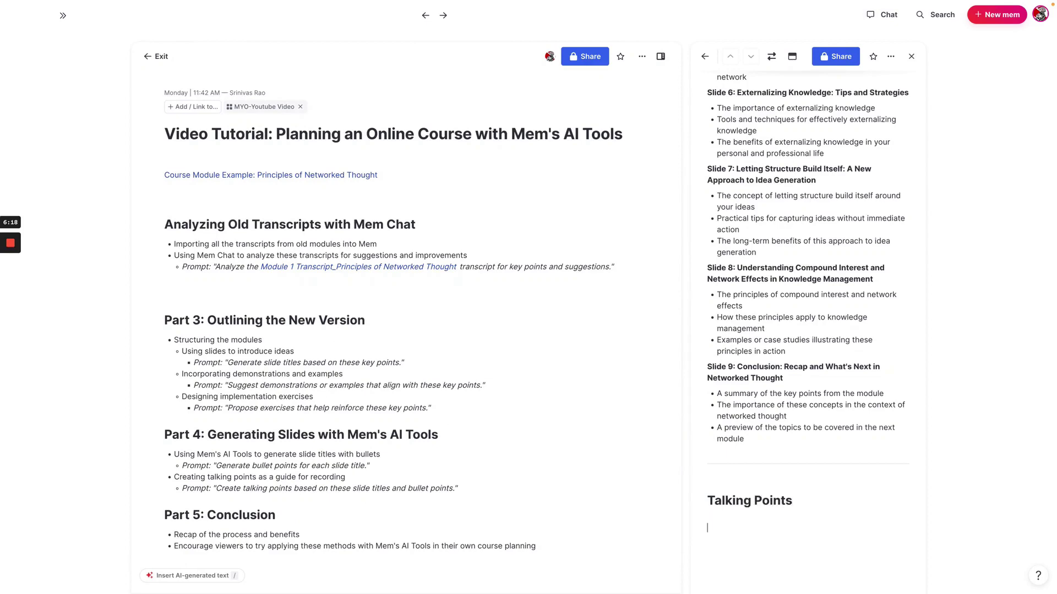
- Paste the copied nine-slide script below the "Talking Points" heading in the course module note
key("ctrl+v")
scroll(770, 256, "up", 8)
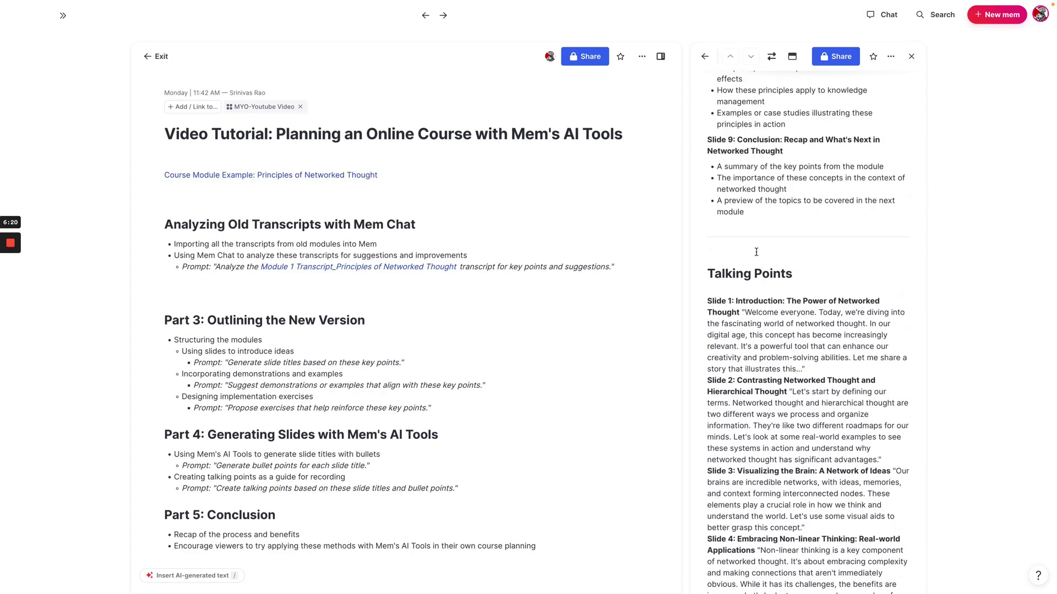
scroll(828, 324, "down", 2)
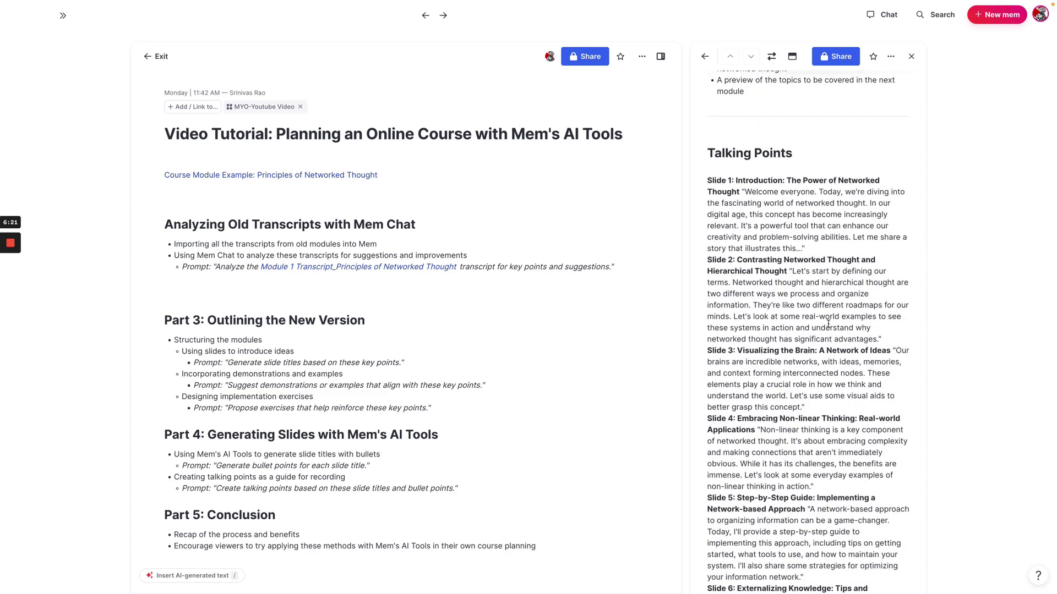
- Separate the script paragraphs for Slides 1 to 6 under "Talking Points" with blank lines
left_click(826, 251)
key("Return")
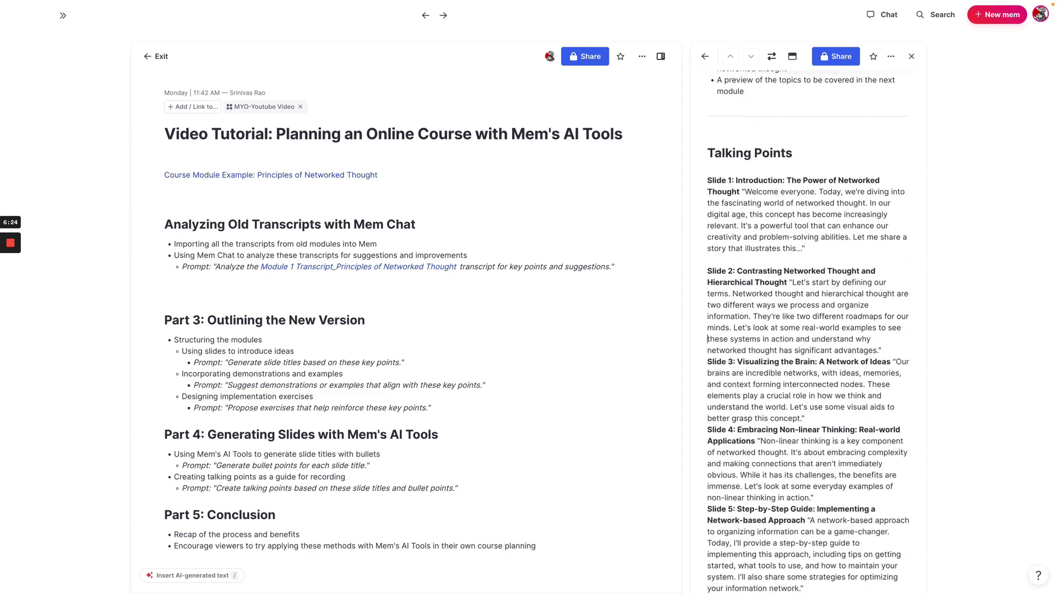
key("Return")
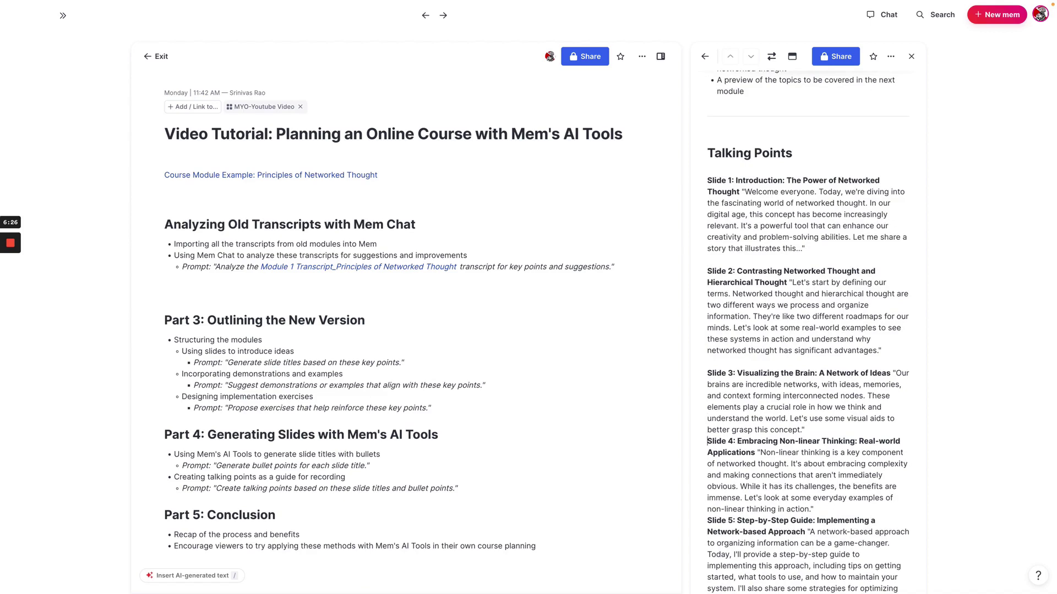
key("Return")
scroll(795, 480, "down", 2)
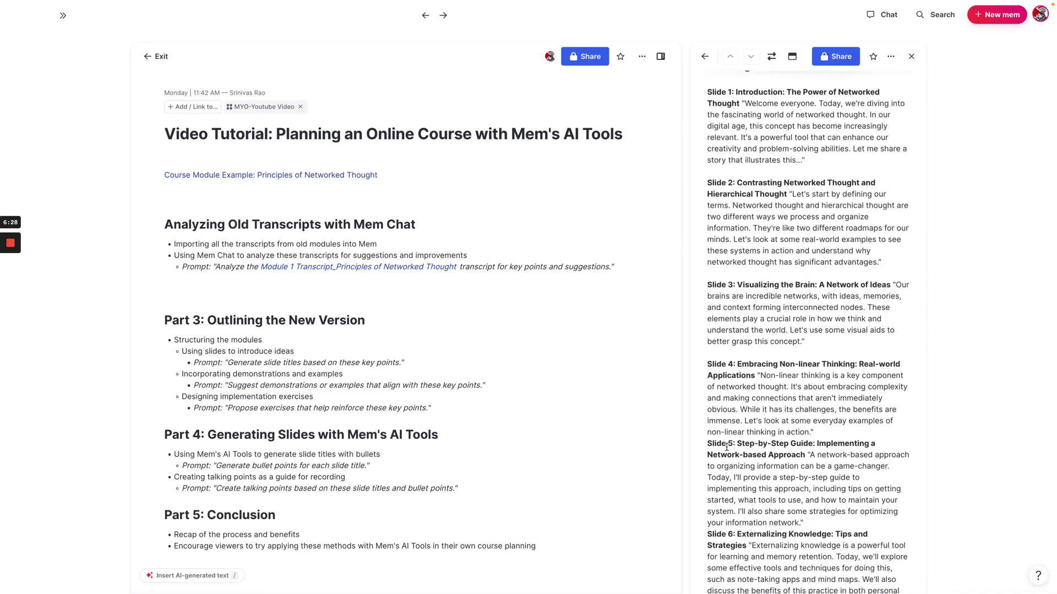
left_click(709, 443)
key("Return")
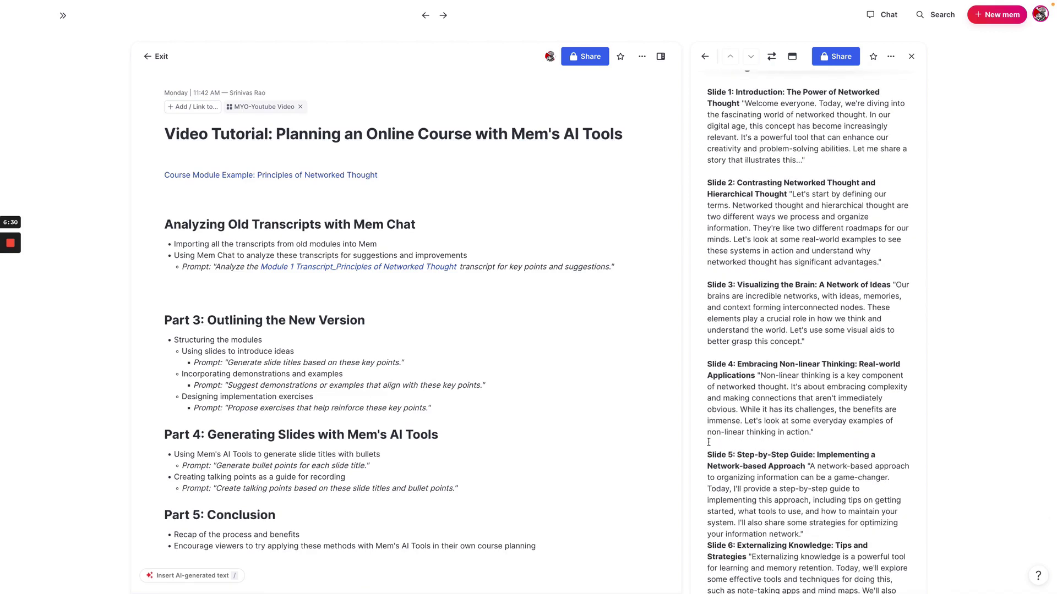
scroll(709, 502, "down", 2)
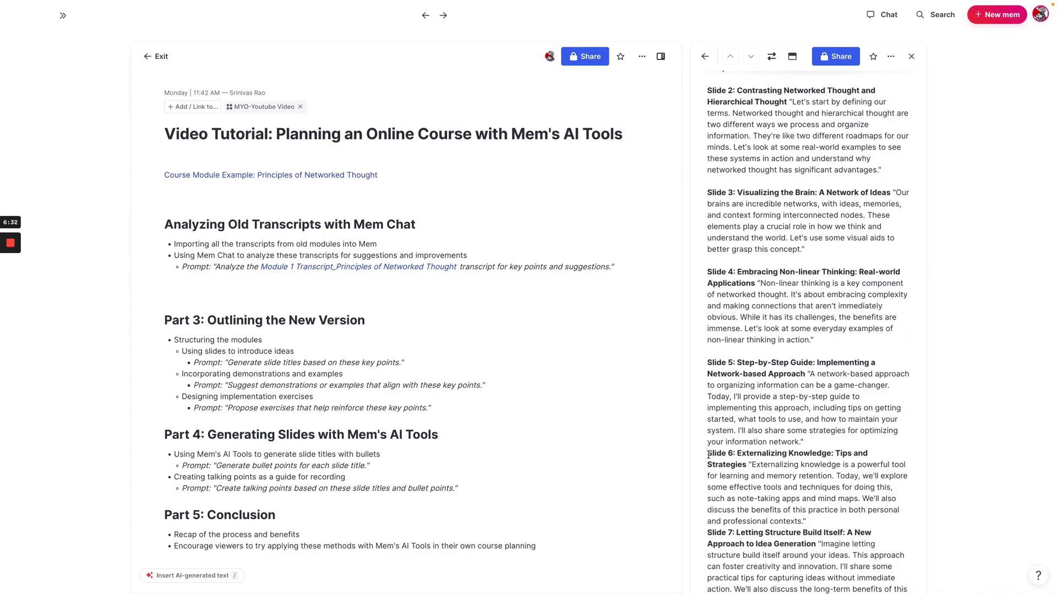
scroll(797, 348, "up", 9)
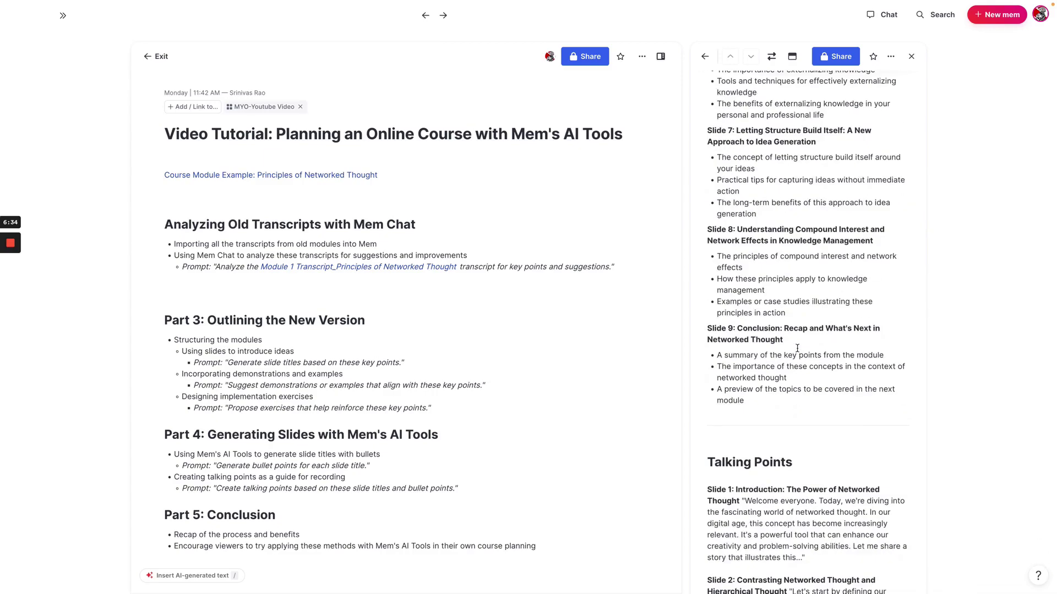
scroll(770, 385, "down", 14)
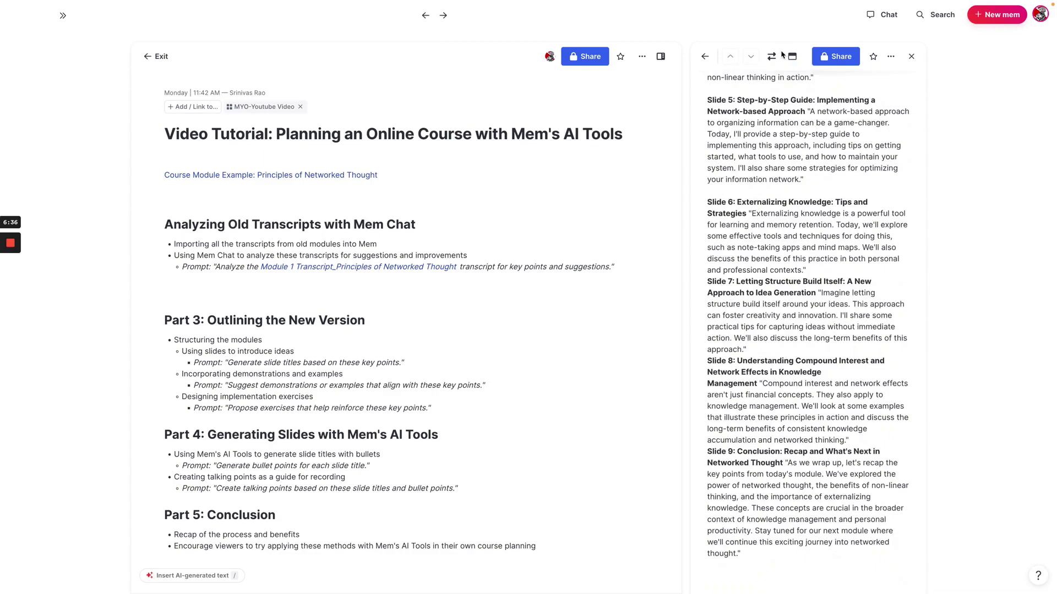
- Swap the two panes so the course module note is the main one, and separate the Slide 6 to 9 script paragraphs with blank lines
left_click(771, 56)
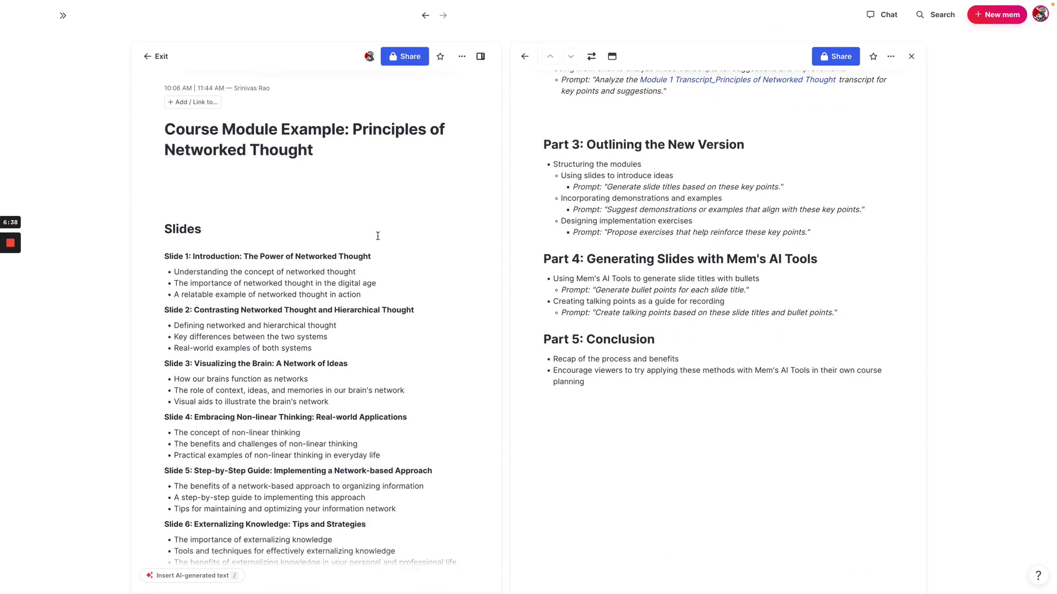
scroll(377, 236, "down", 5)
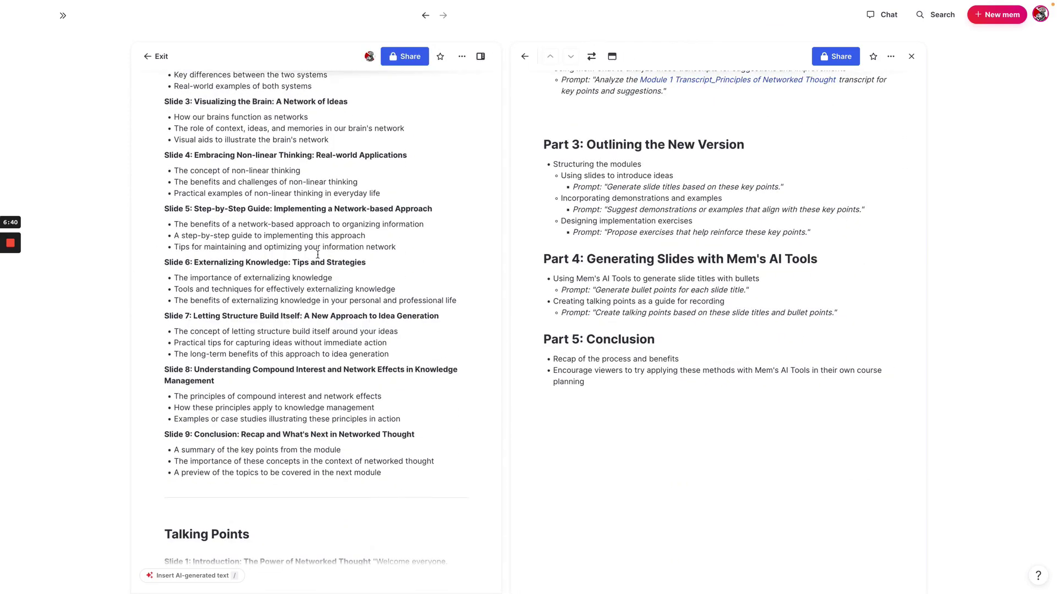
scroll(280, 212, "down", 9)
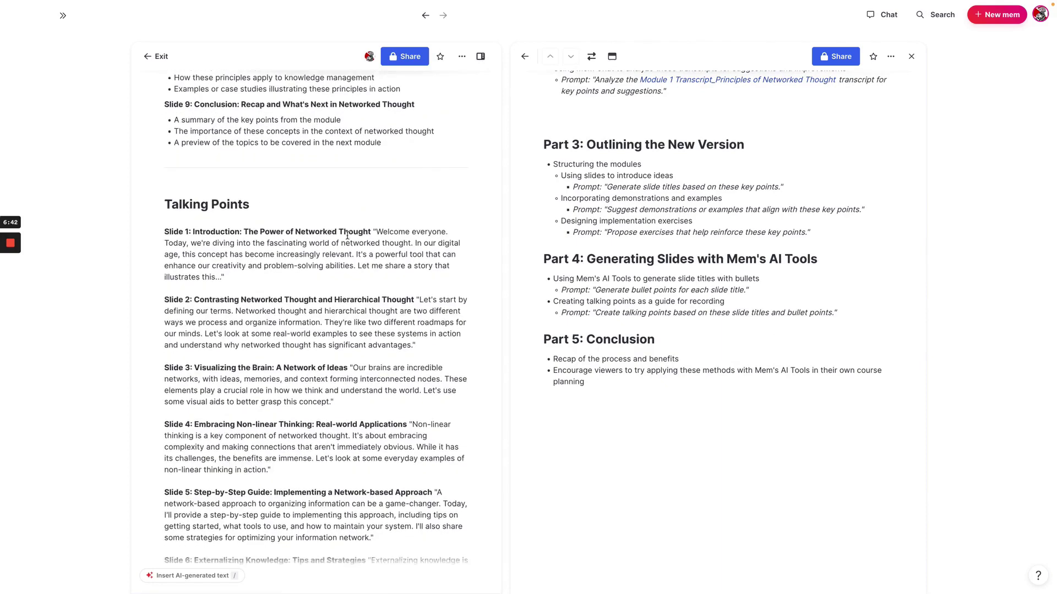
scroll(245, 228, "down", 3)
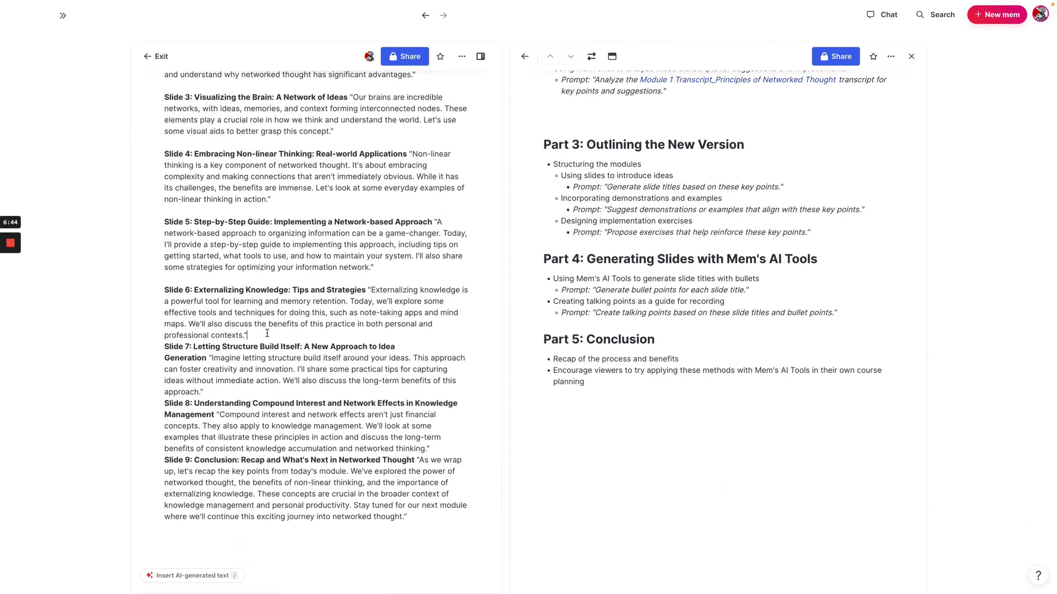
left_click(267, 334)
key("Return")
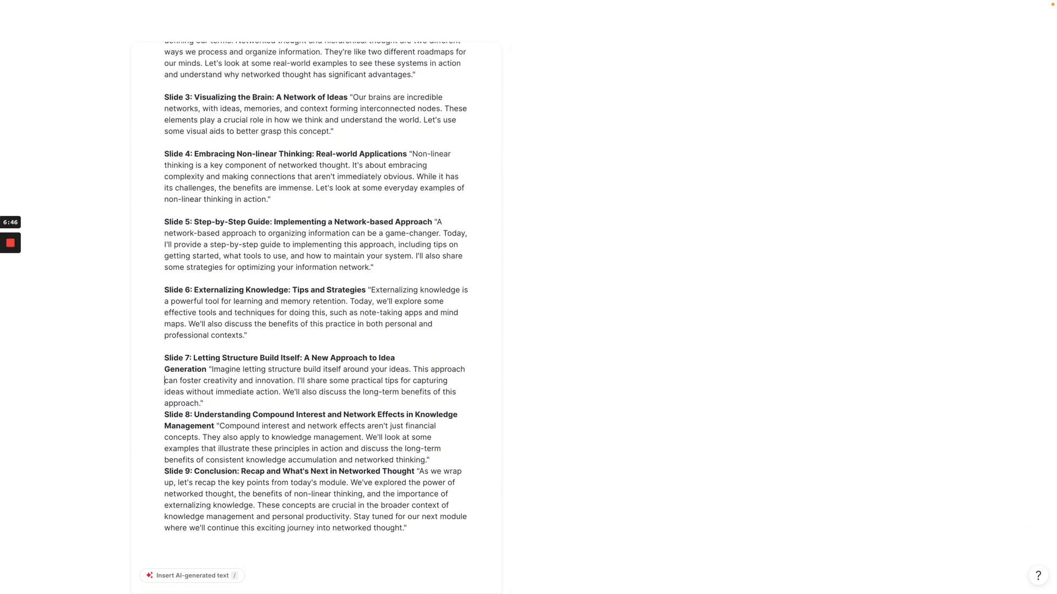
key("Return")
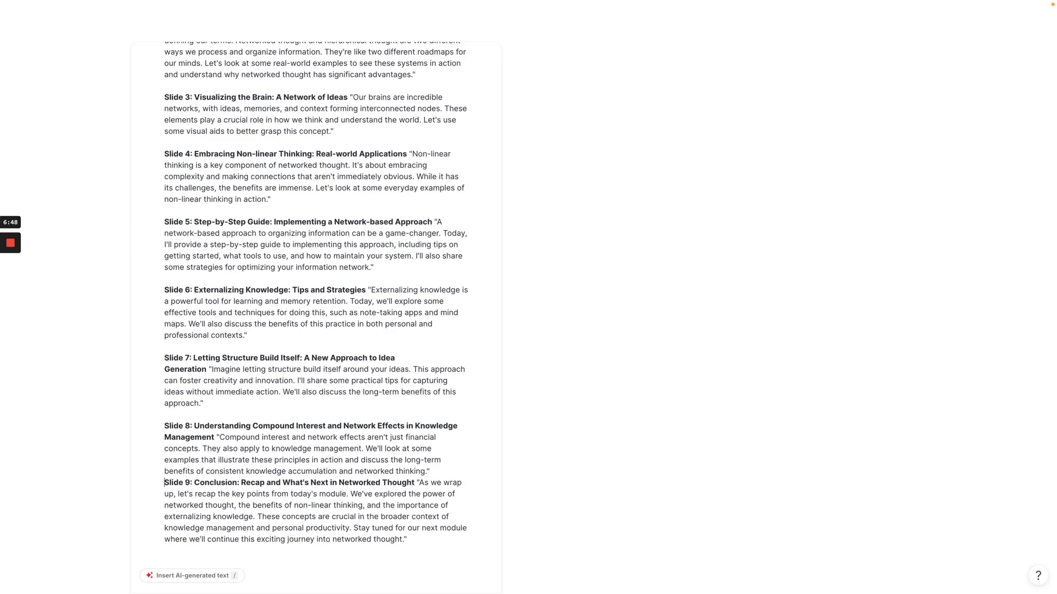
key("Return")
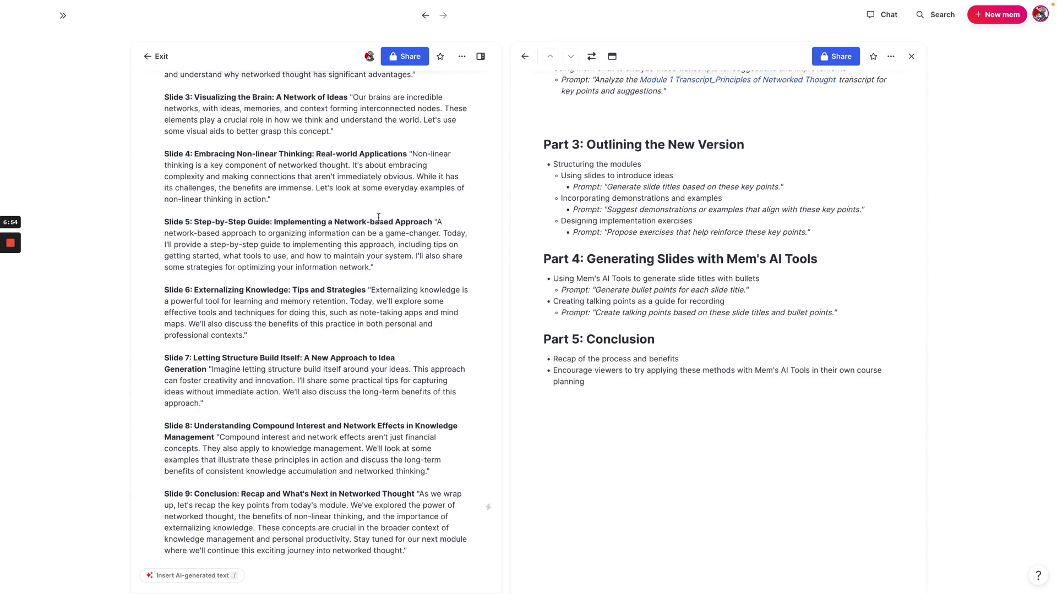
- Copy the title of the course module note and open the chat
scroll(248, 231, "up", 15)
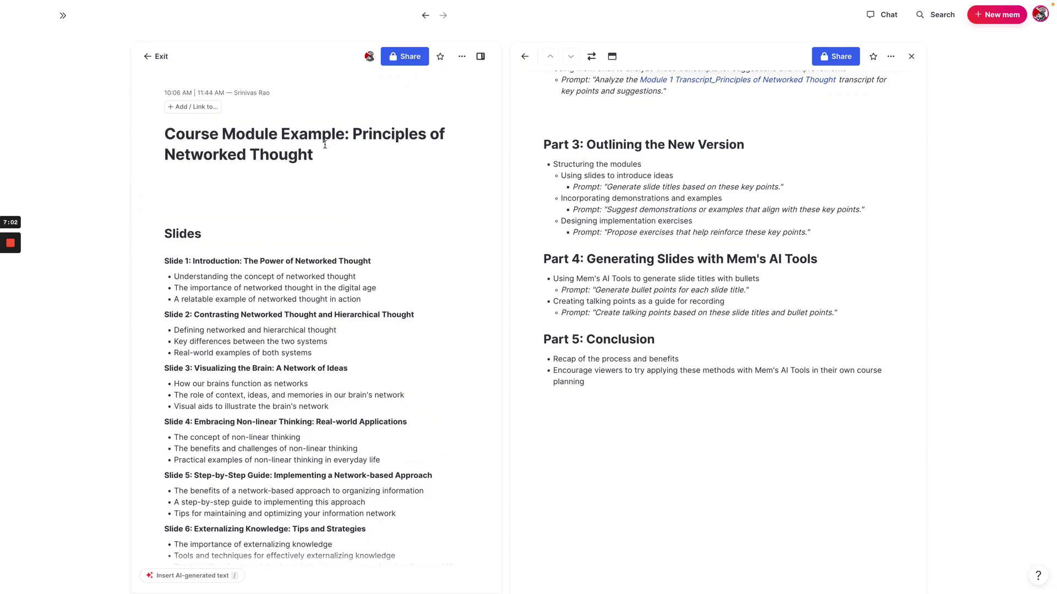
triple_click(231, 149)
key("ctrl+c")
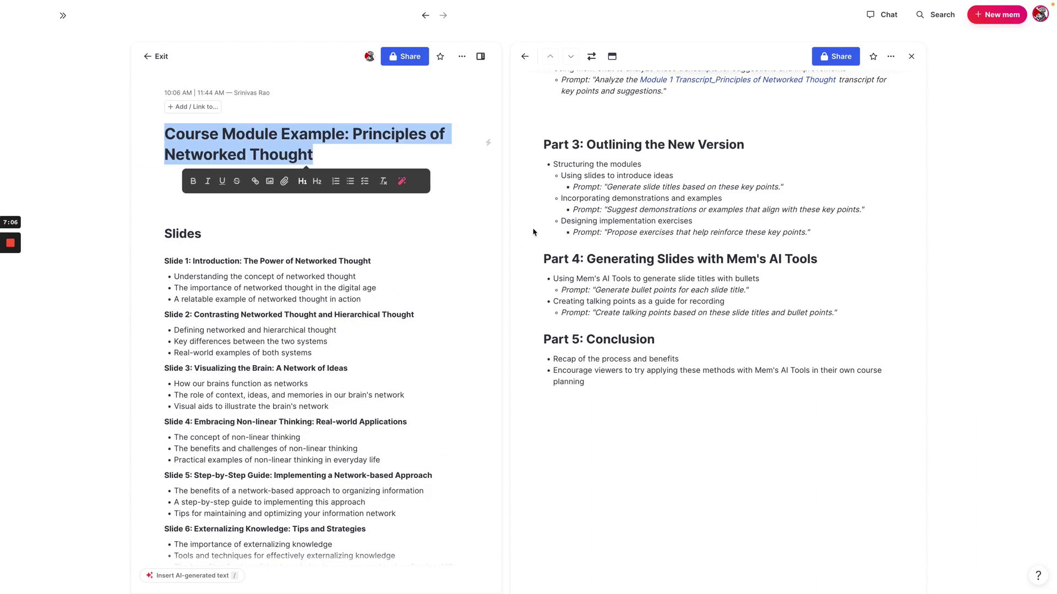
left_click(885, 24)
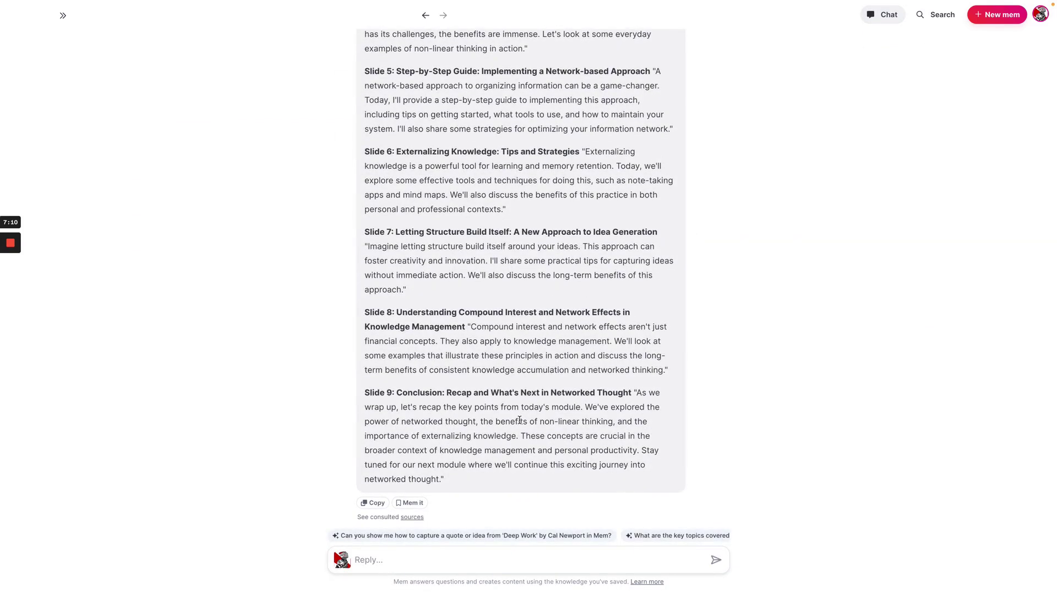
- Send the prompt "Generate an implementation exercise for students based on the concepts in Course Module Example: Principles of Networked Thought" in the chat
type("G")
key("BackSpace")
type("Genereate an ex")
key("BackSpace")
key("BackSpace")
key("BackSpace")
key("BackSpace")
key("BackSpace")
key("BackSpace")
key("BackSpace")
key("BackSpace")
key("BackSpace")
type("Generate an implementat")
type("ion exercise for st")
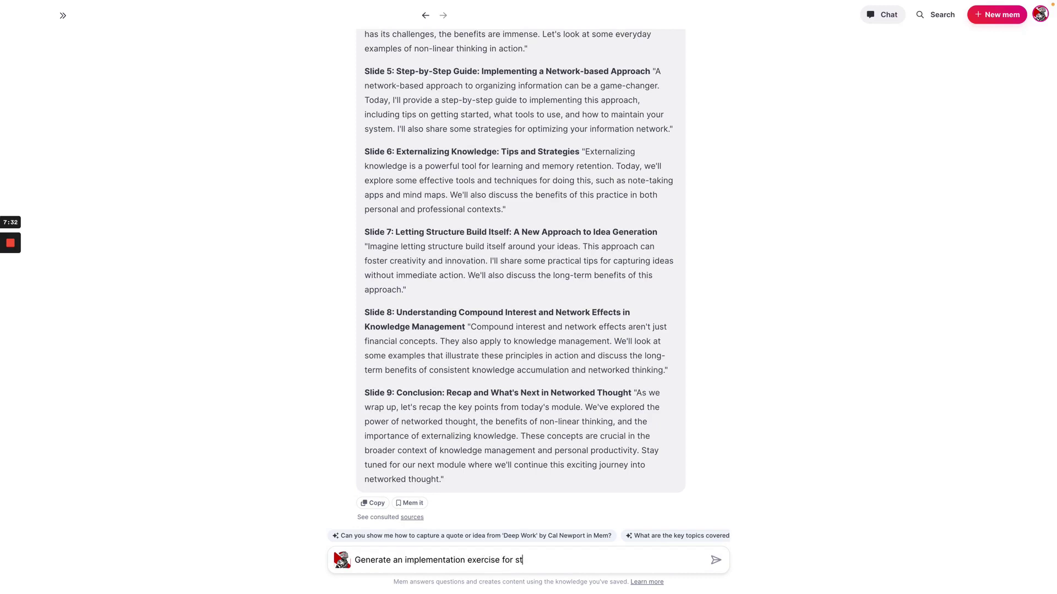
type("udents based on the concepts in")
key("ctrl+v")
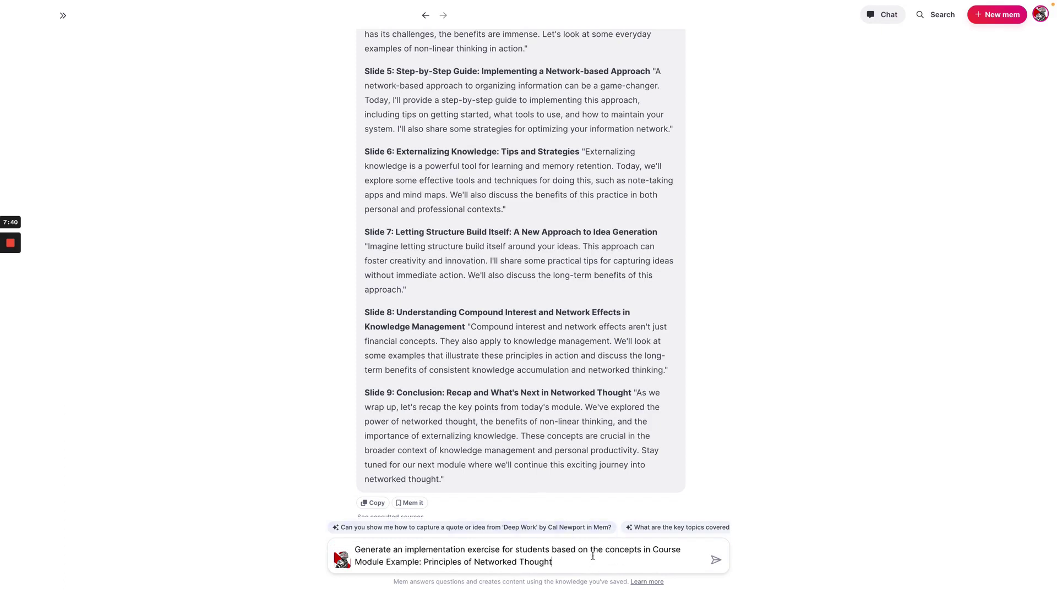
key("Return")
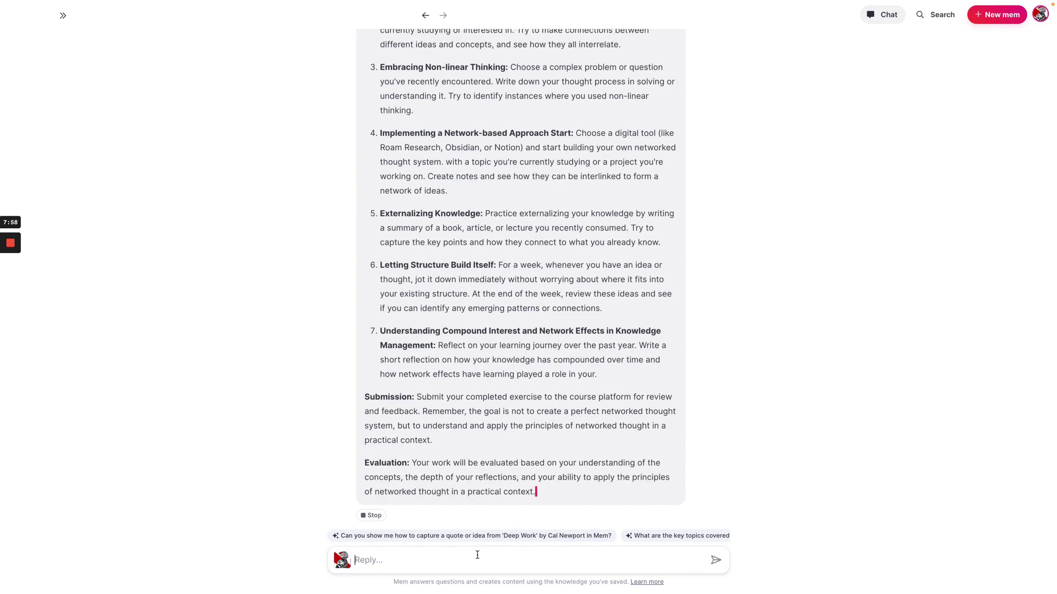
- Send the follow-up prompt "revise this and have it focused entirely on Mem, don't mention other tools" in the chat
type("revise ")
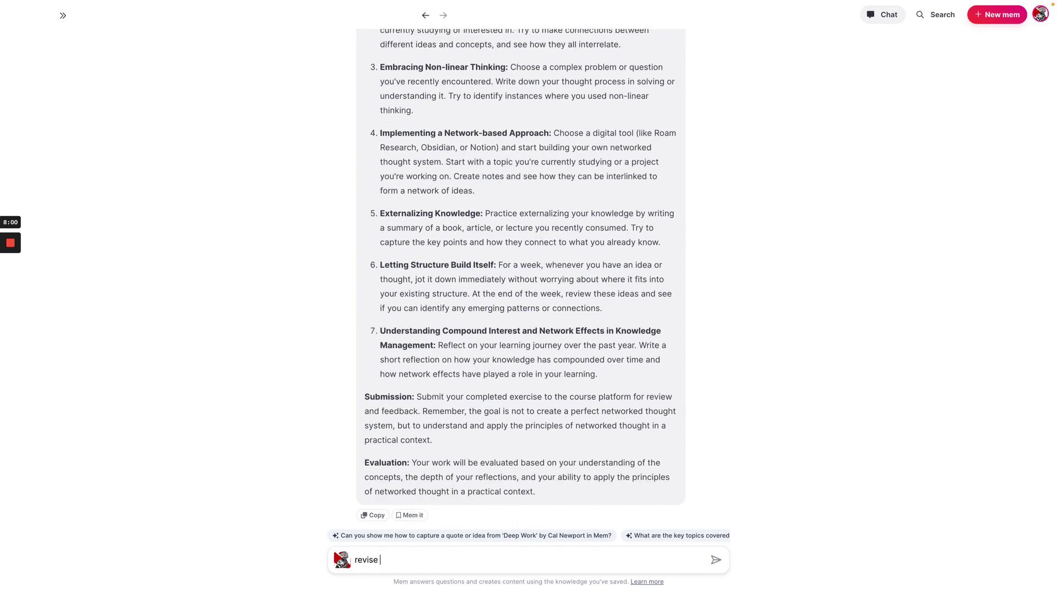
type("this and have it focused entirely on Mem, don't ")
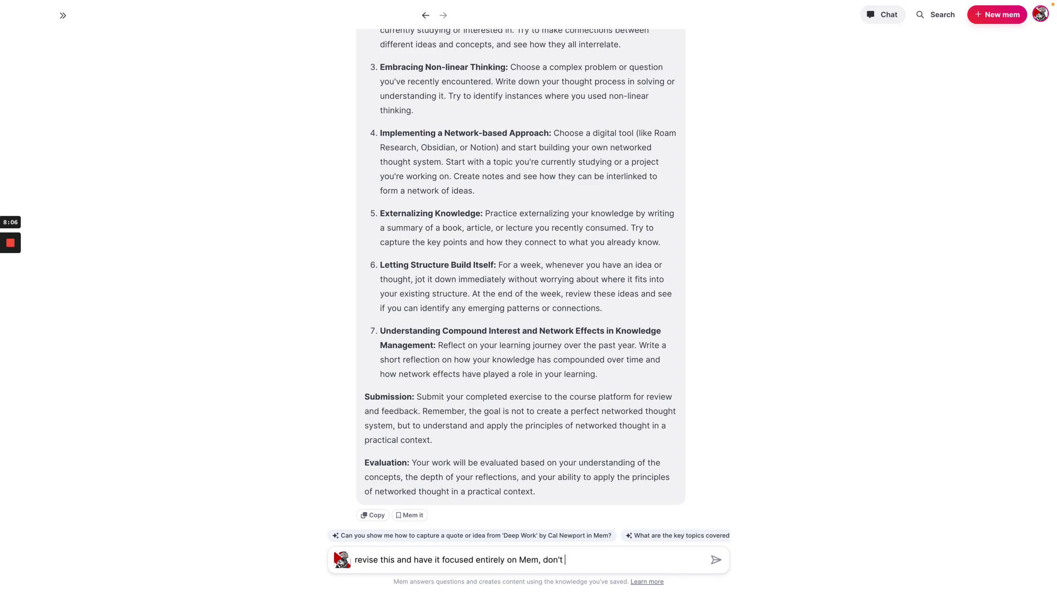
type("mention other tools")
key("Return")
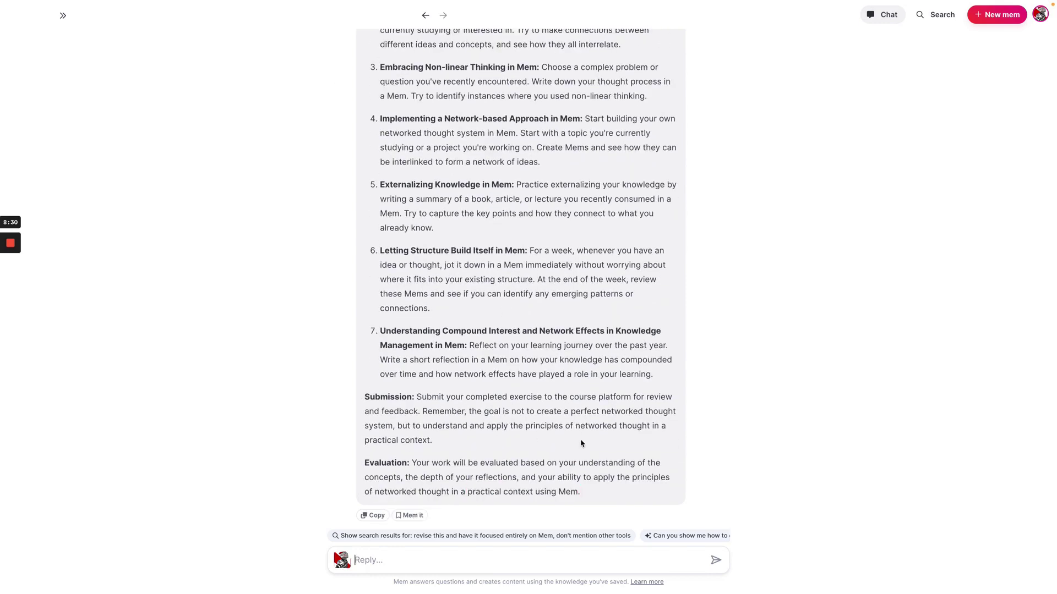
- Copy the revised exercise from the chat reply and paste it below a new divider line at the end of the course module note
left_click_drag(596, 494, 364, 104)
key("ctrl+c")
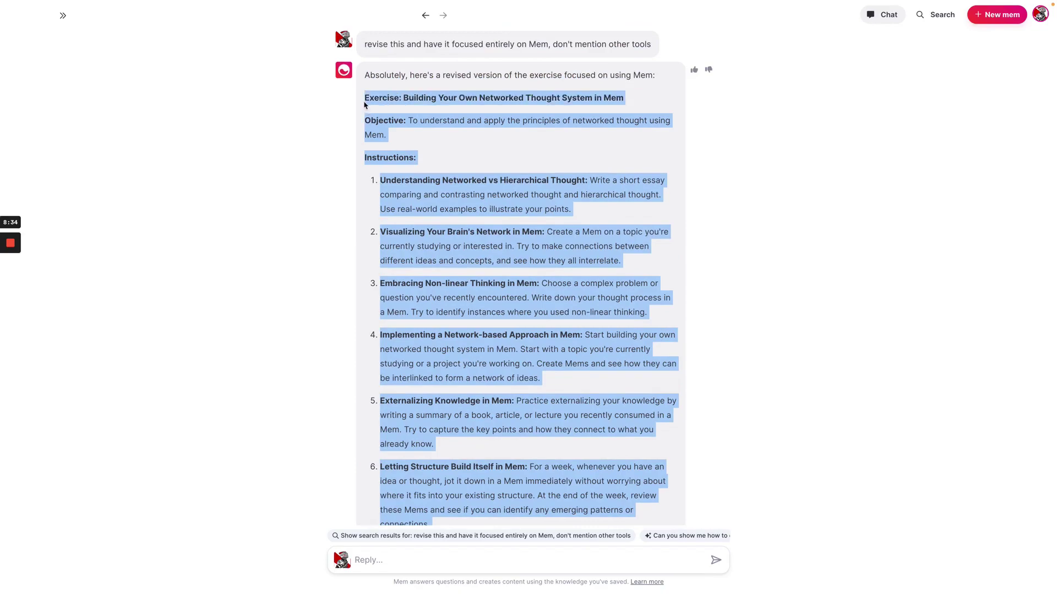
left_click(425, 15)
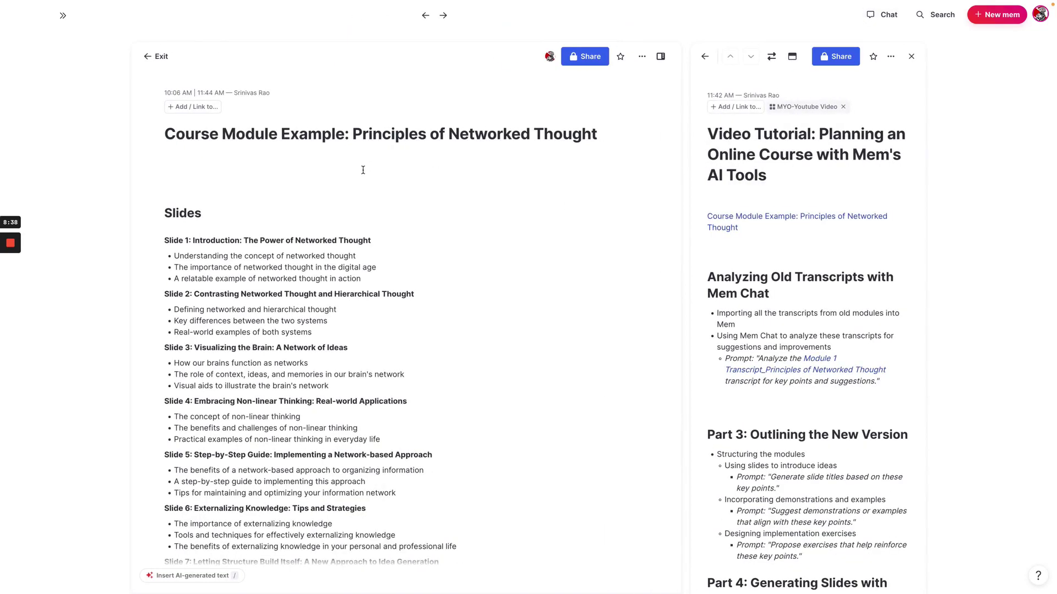
scroll(361, 171, "down", 15)
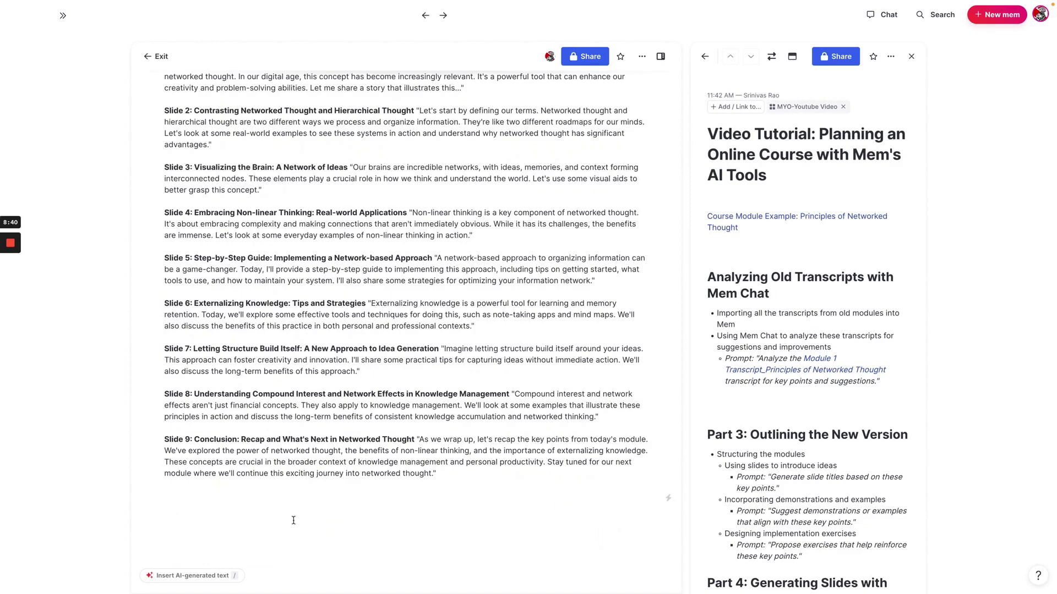
scroll(294, 503, "up", 2)
scroll(293, 503, "down", 2)
type("---")
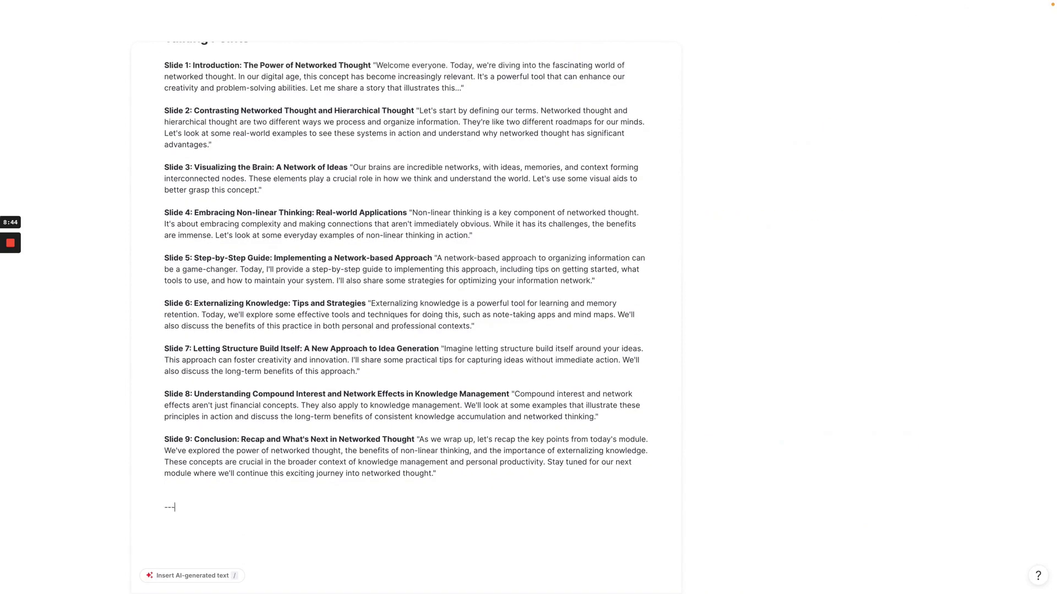
scroll(331, 408, "down", 2)
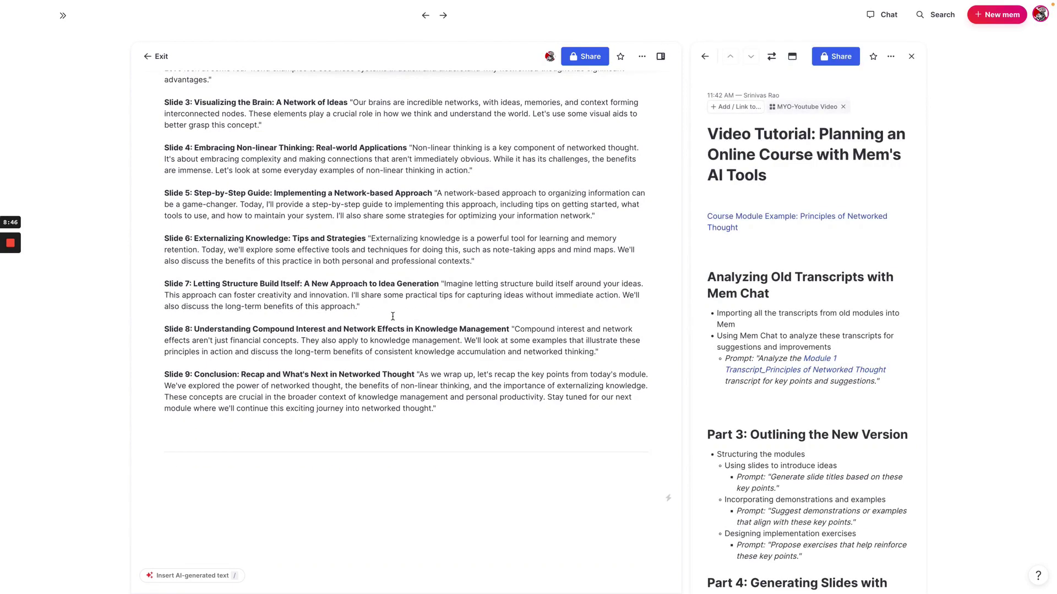
key("ctrl+v")
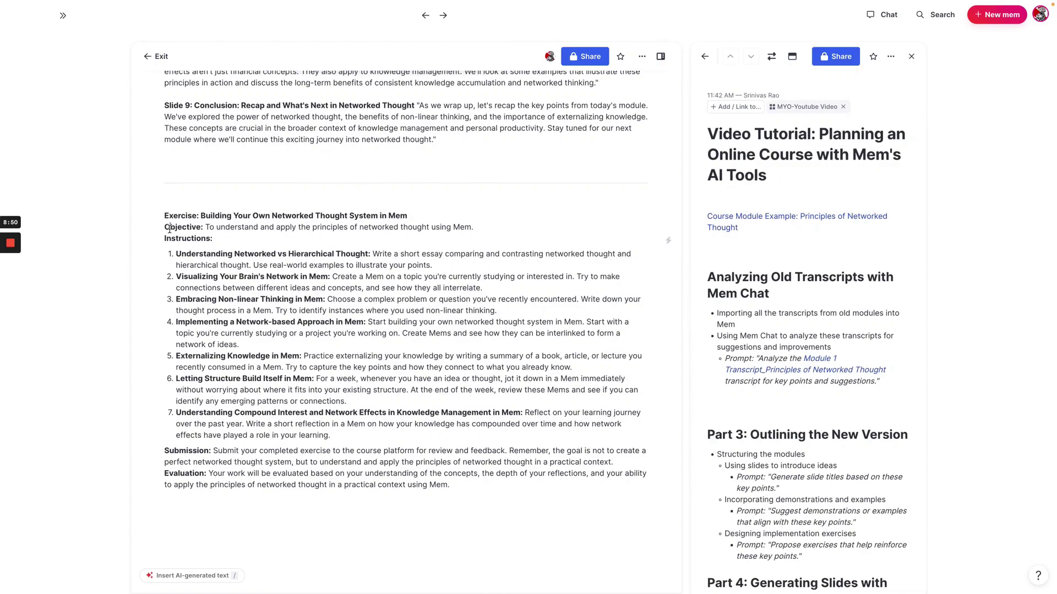
- Review the course module note from its title through the slide outline and talking points
scroll(507, 246, "up", 10)
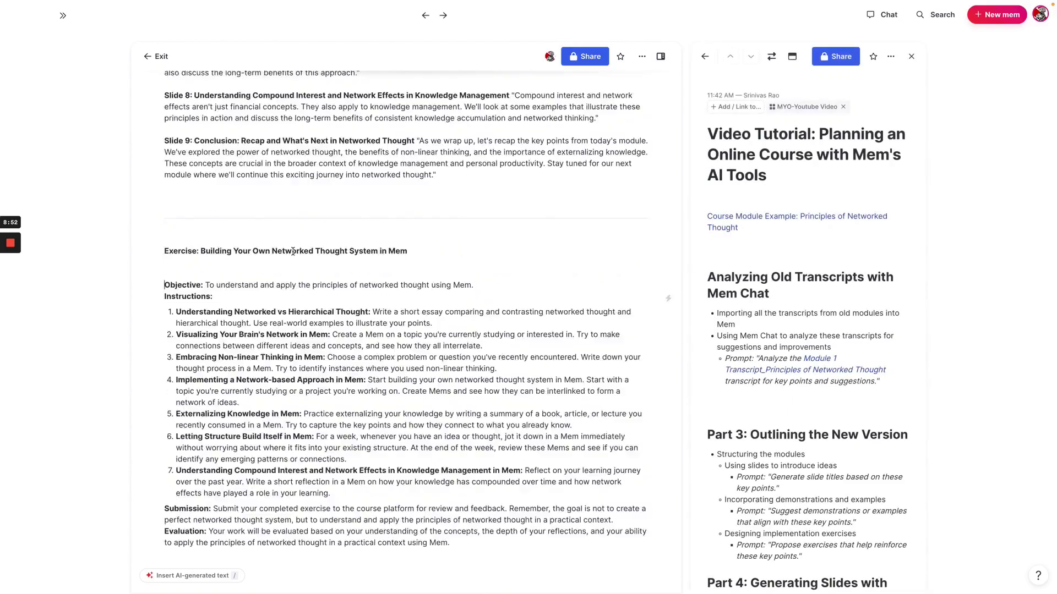
scroll(507, 245, "up", 8)
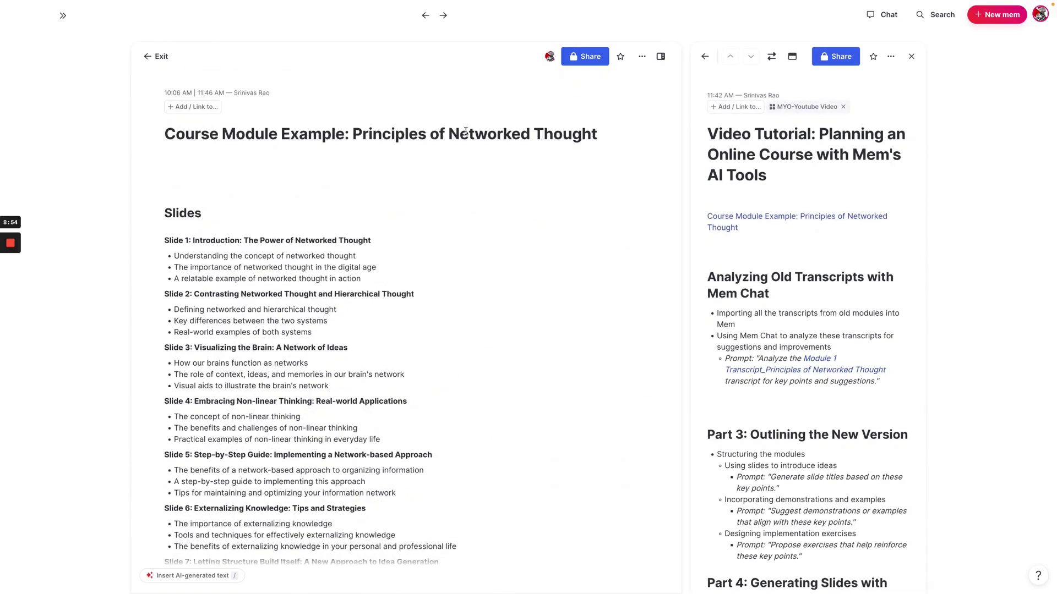
scroll(520, 231, "down", 3)
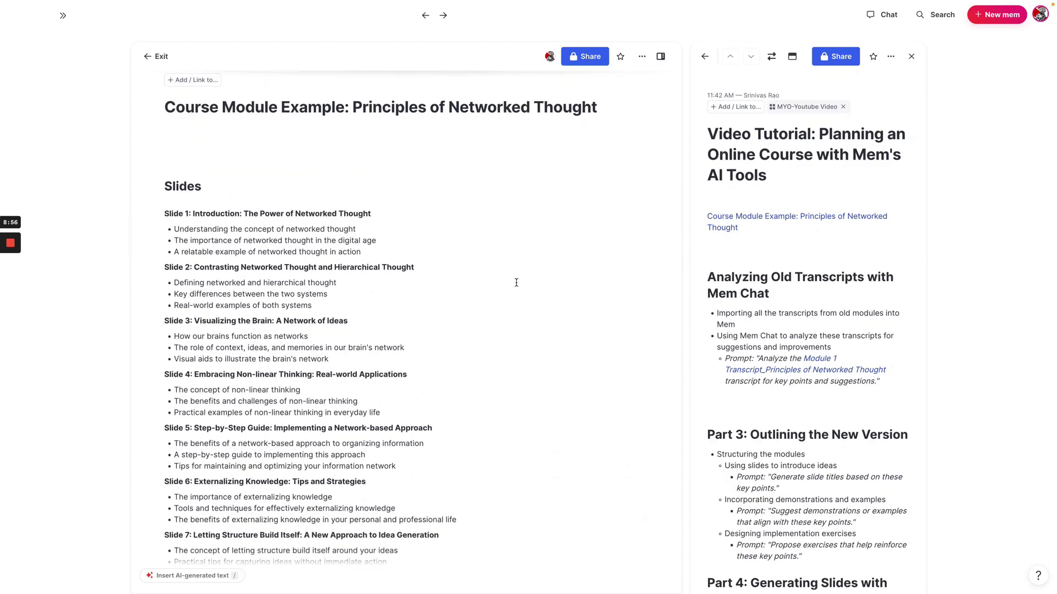
scroll(530, 265, "down", 6)
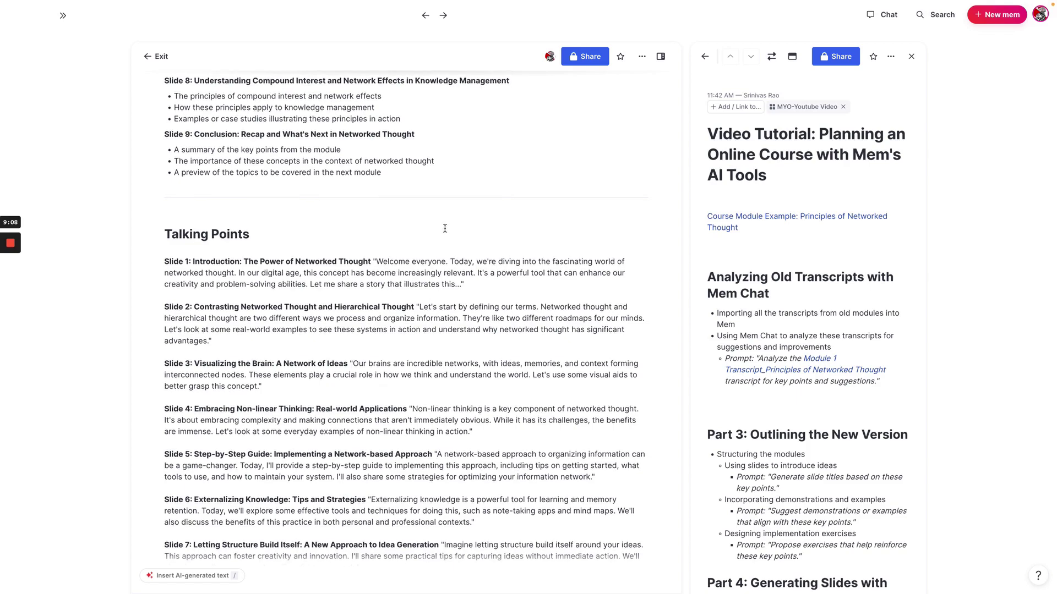
- Examine the finished course module note as a whole, from the slides and talking points down to the exercise's instructions, submission and evaluation
scroll(444, 229, "down", 3)
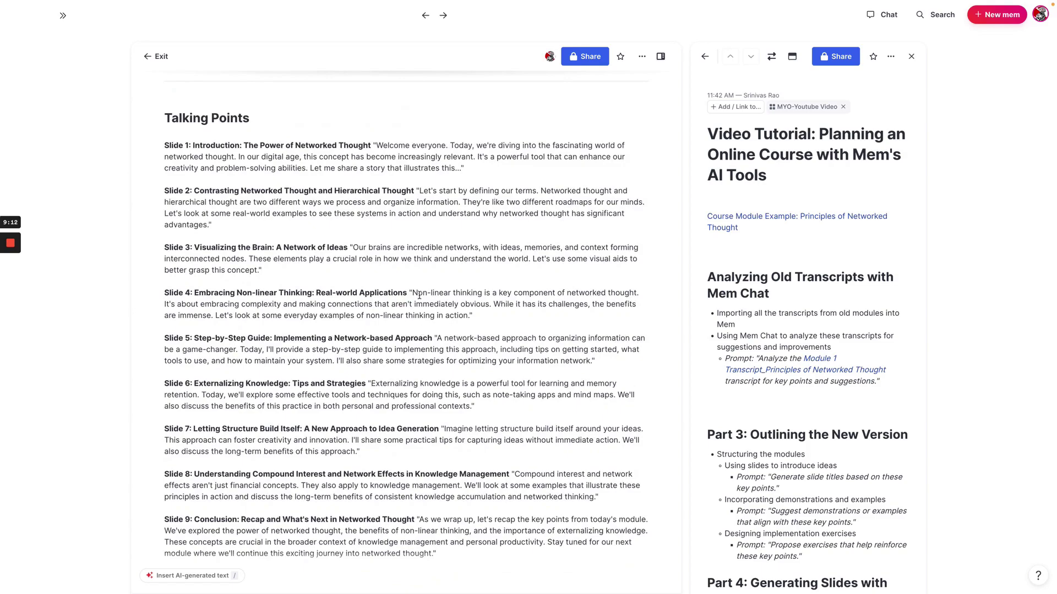
scroll(419, 295, "down", 3)
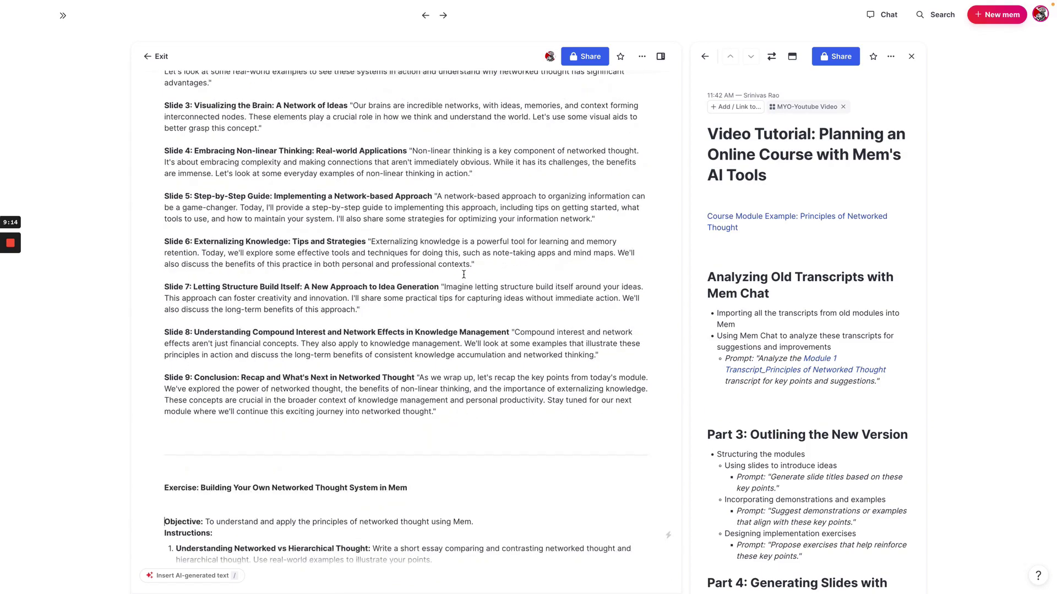
scroll(463, 274, "up", 15)
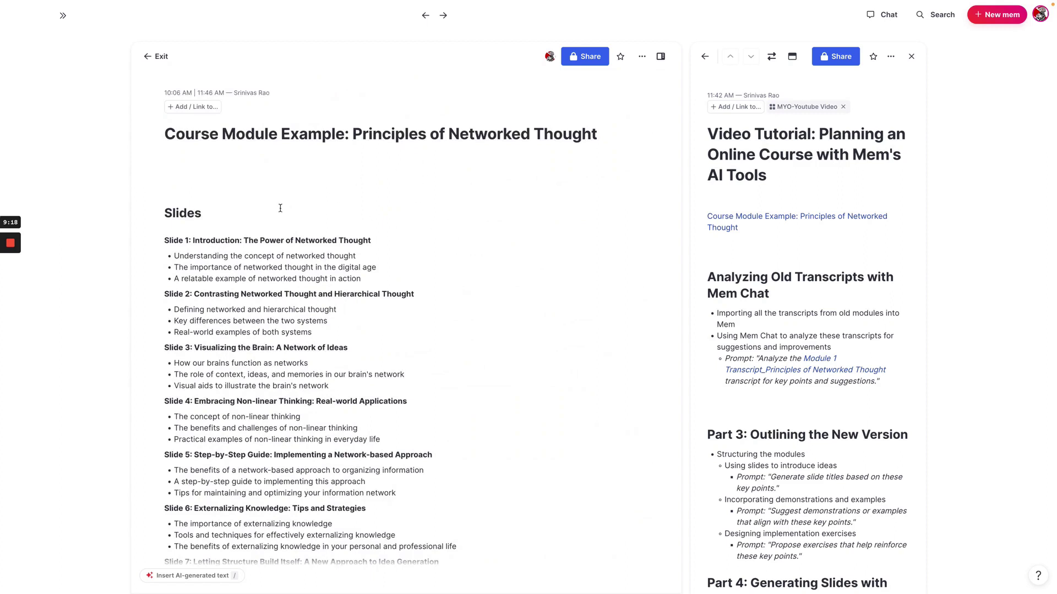
scroll(418, 238, "down", 1)
scroll(412, 242, "down", 1)
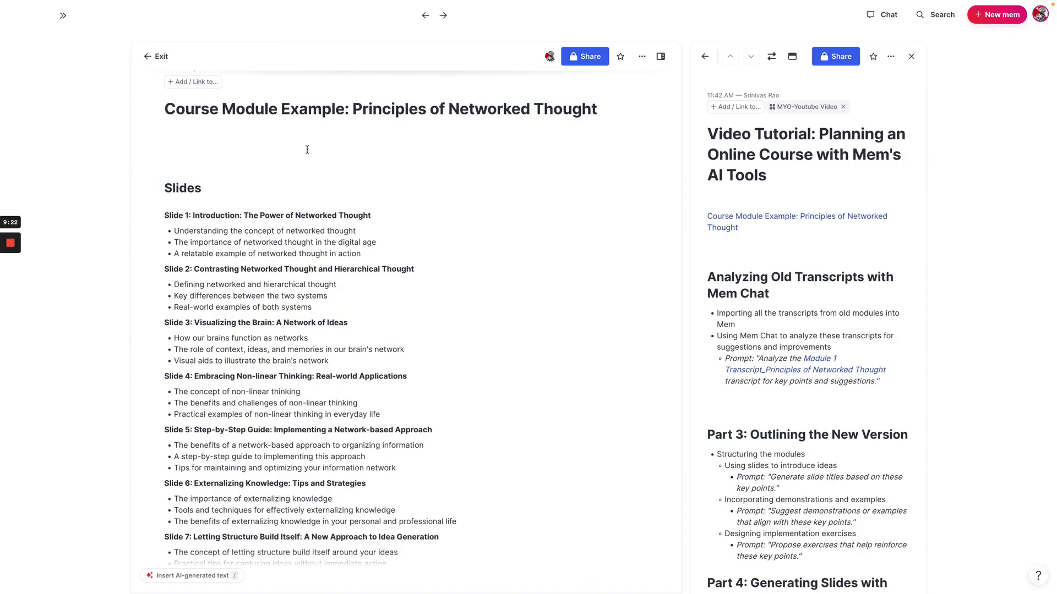
scroll(260, 133, "down", 1)
scroll(260, 133, "down", 20)
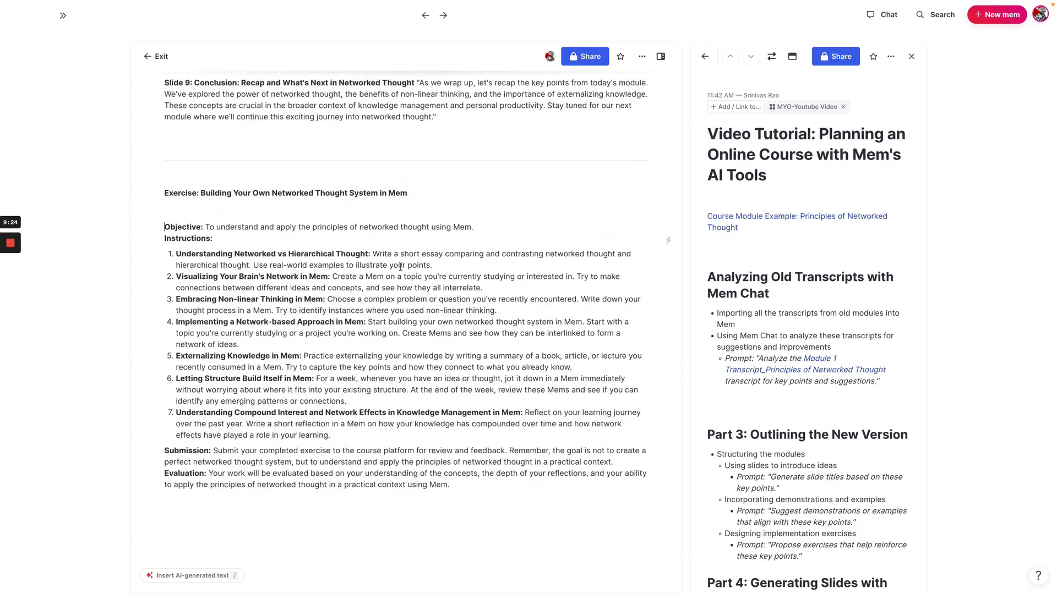
scroll(566, 316, "up", 20)
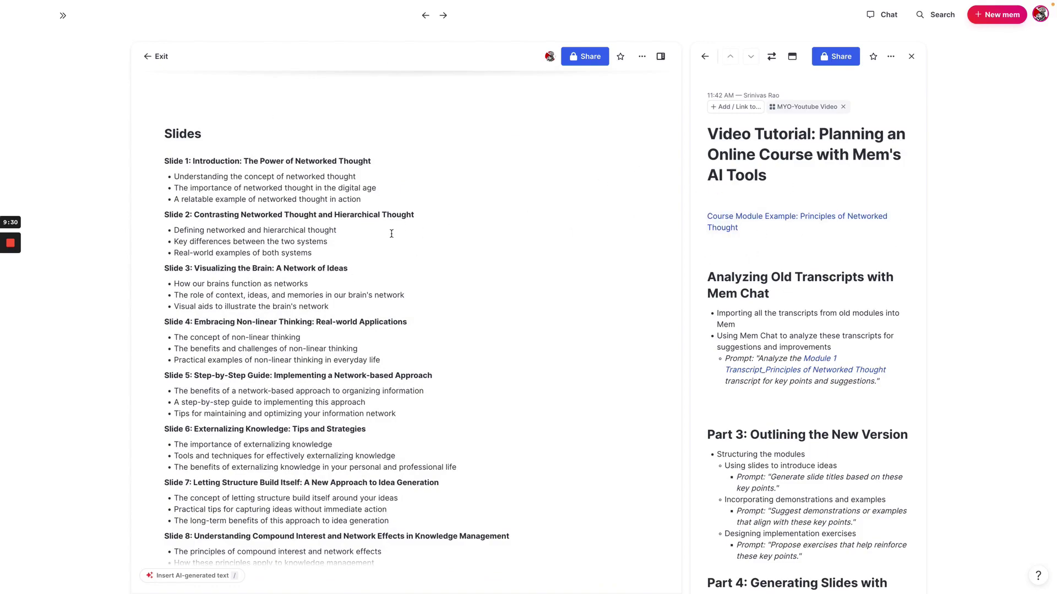
scroll(398, 225, "down", 5)
scroll(397, 224, "down", 15)
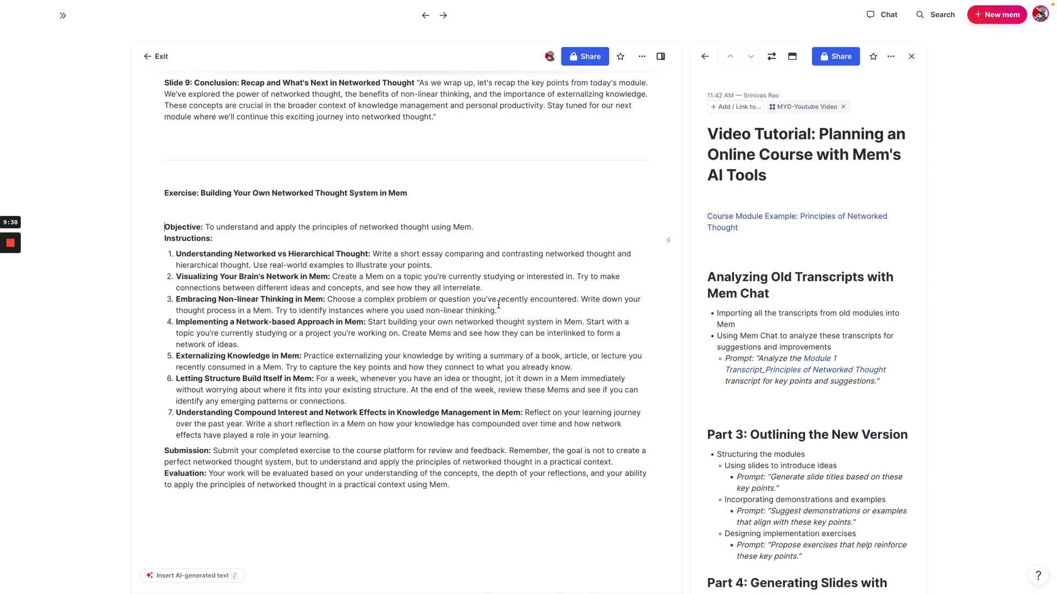
- Swap the two open notes so the video tutorial outline becomes the main note, and read it through to Part 5: Conclusion
left_click(771, 56)
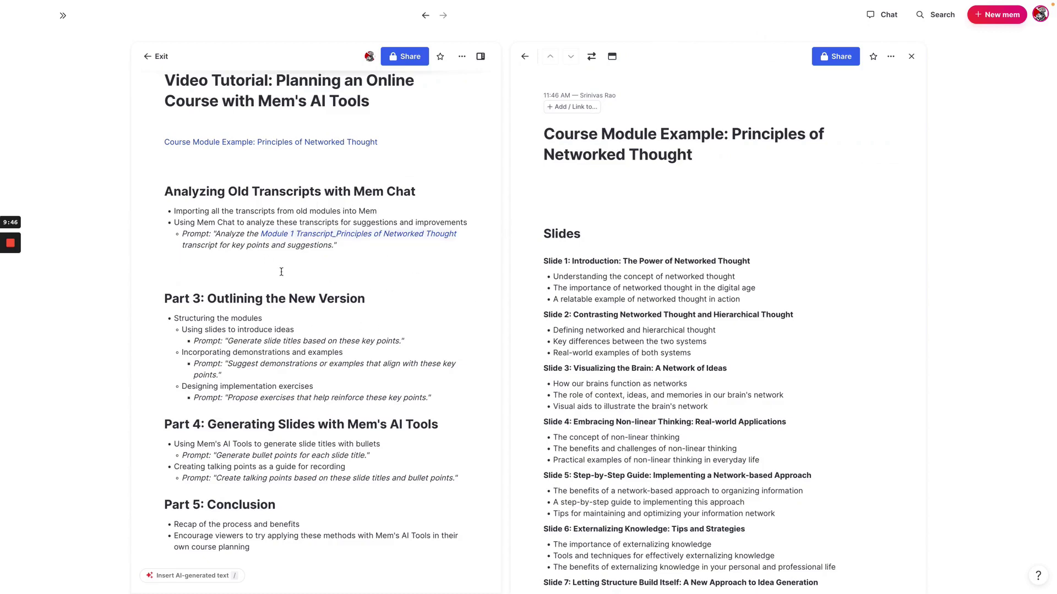
scroll(390, 266, "down", 2)
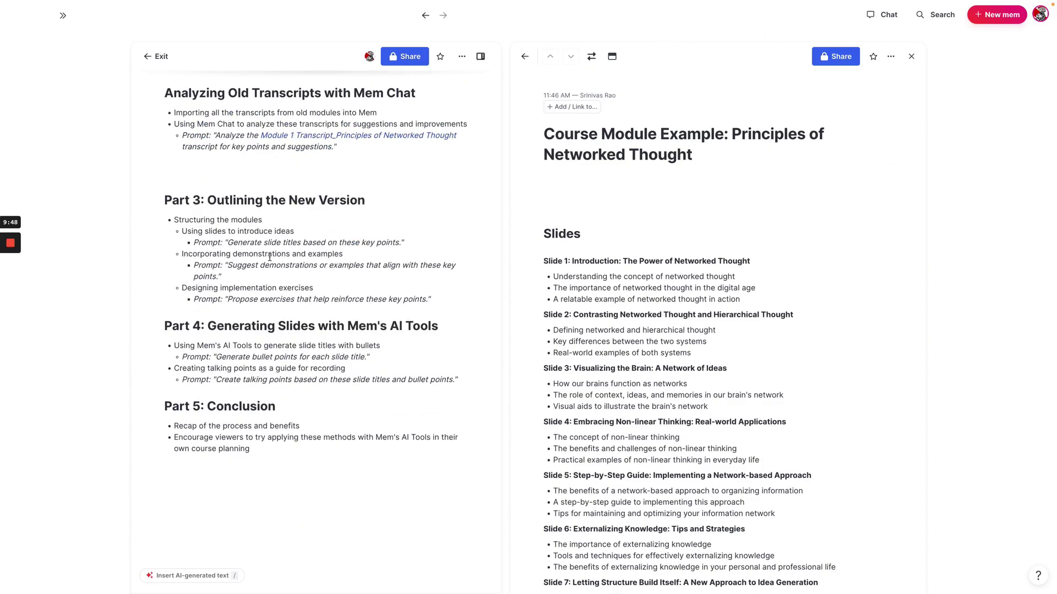